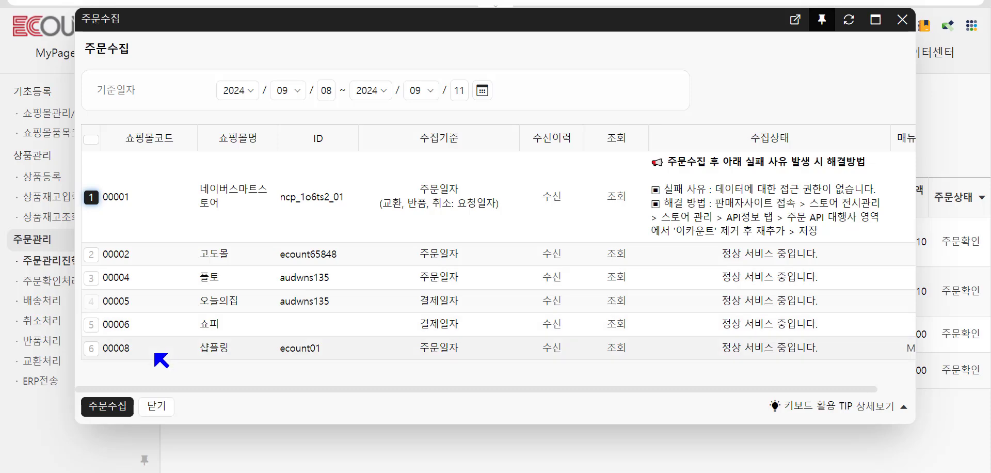
# Try to collect the Naver Smart Store orders with the start date set to 2024/02/08
pyautogui.click(288, 89)
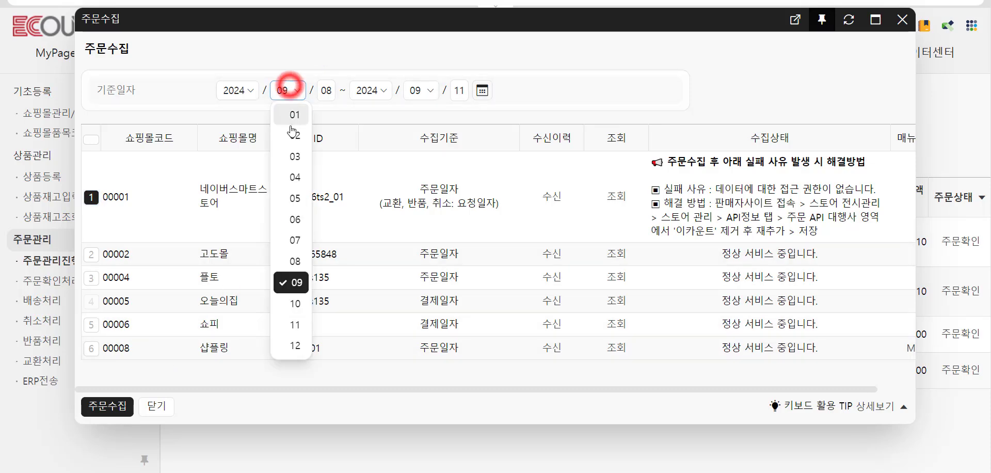
pyautogui.click(291, 137)
pyautogui.click(109, 406)
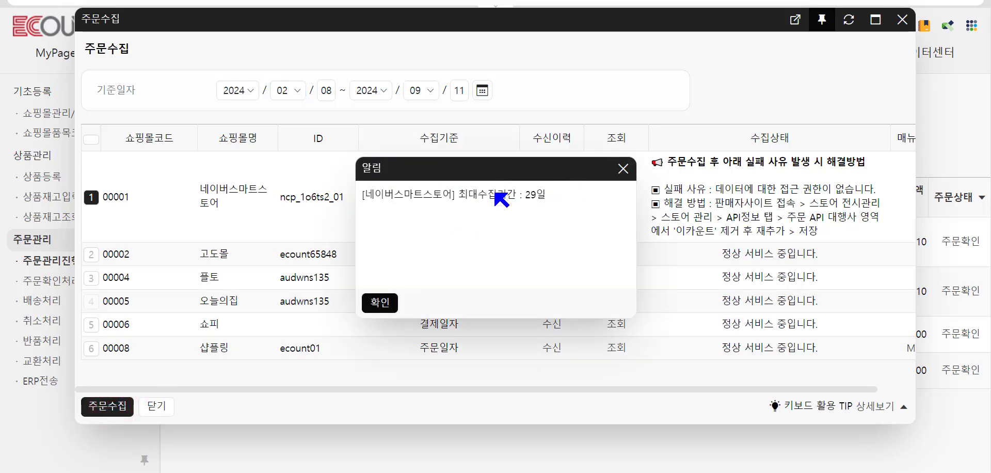
pyautogui.click(624, 168)
# Collect the Naver Smart Store orders for 2024/09/08 to 2024/09/11 and close the collection progress report
pyautogui.click(289, 90)
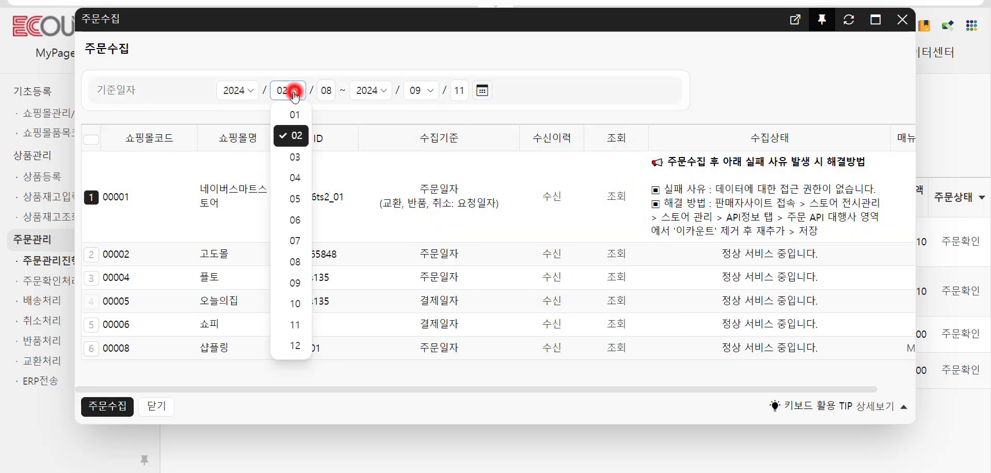
pyautogui.click(287, 283)
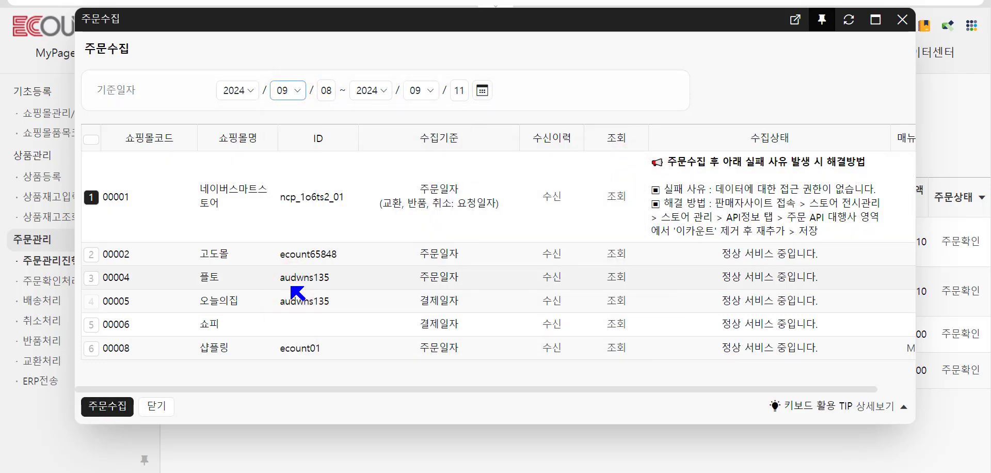
pyautogui.click(114, 407)
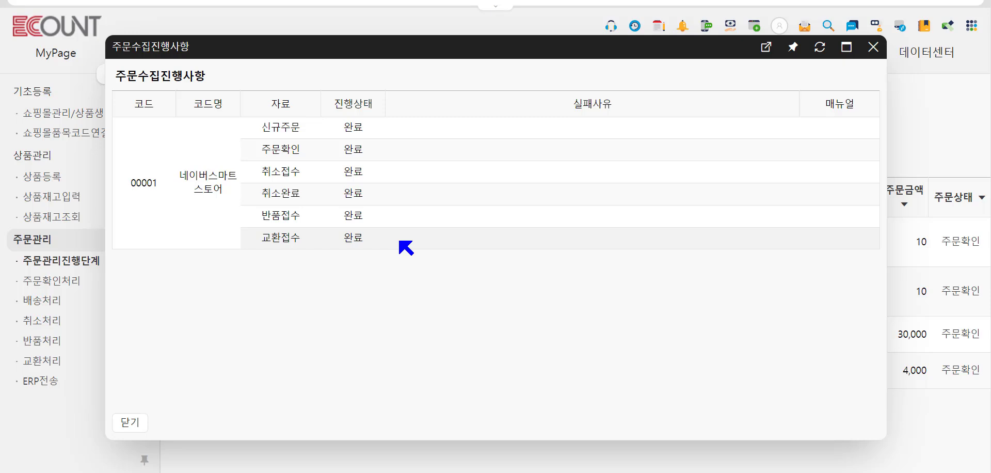
pyautogui.click(130, 422)
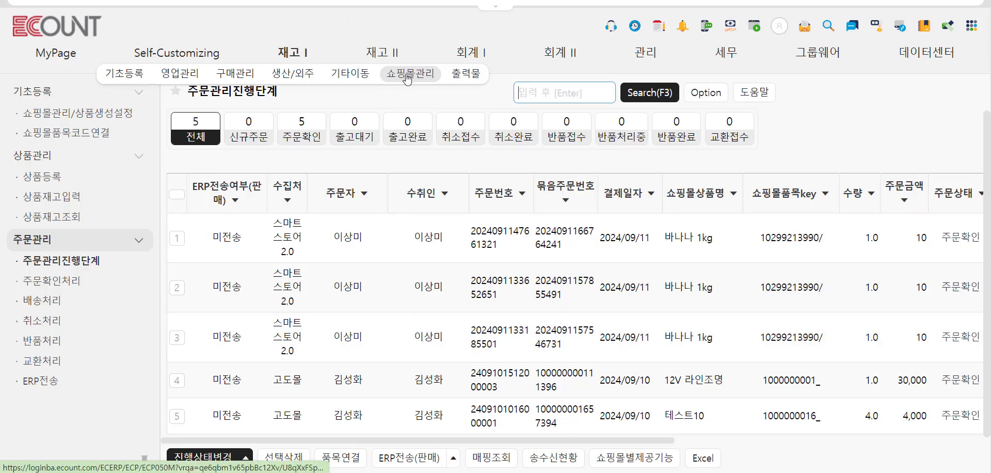
# View the table of supported functions per shopping mall (쇼핑몰별제공기능) from the mall registration page
pyautogui.click(108, 121)
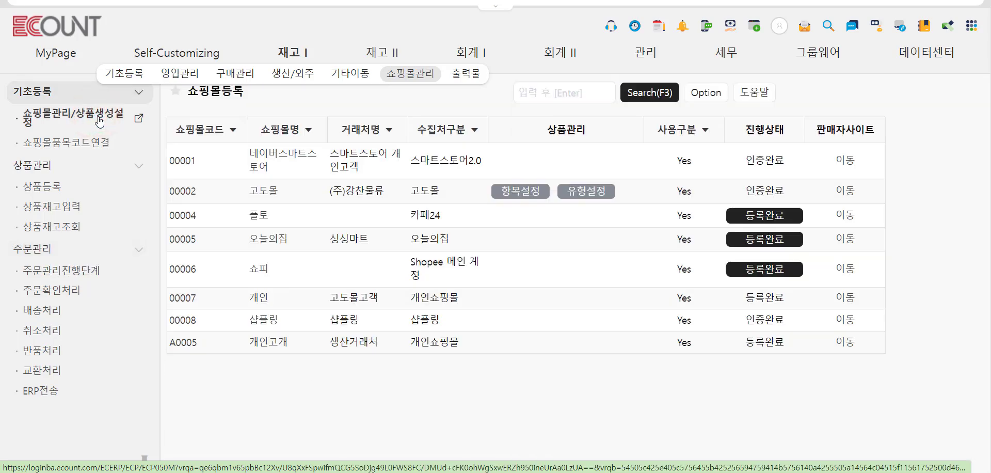
pyautogui.click(362, 365)
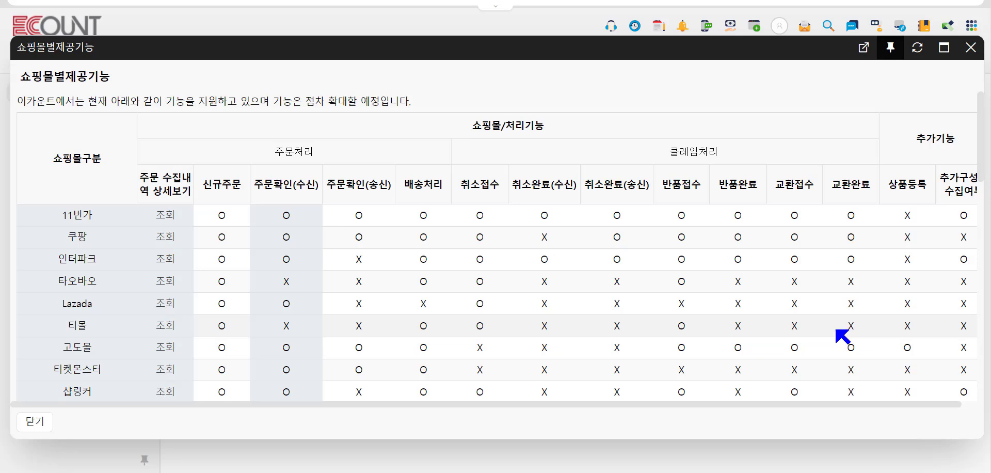
pyautogui.click(970, 49)
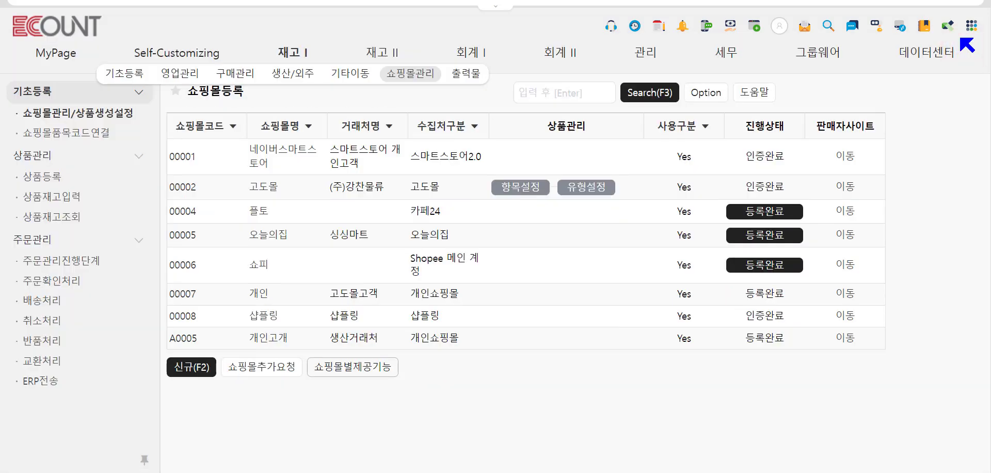
# Return to the order progress page (주문관리진행단계) and select the first two Smart Store orders
pyautogui.click(97, 261)
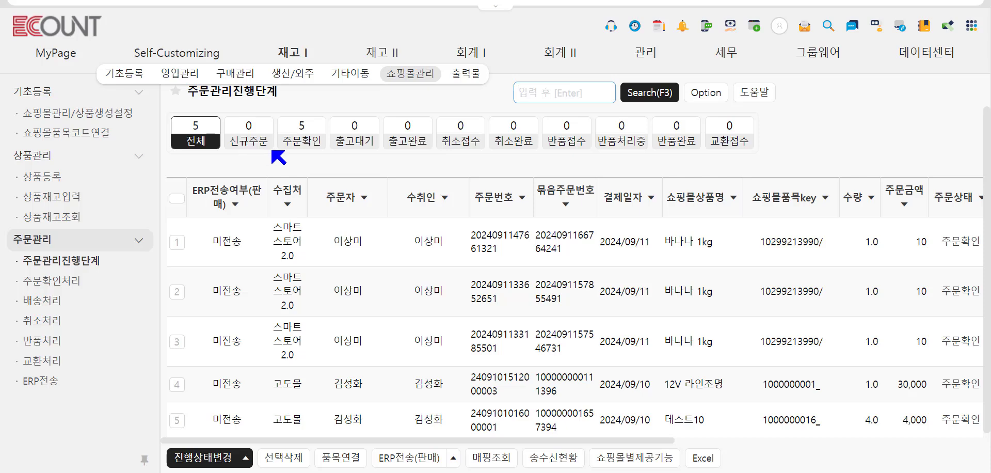
pyautogui.click(177, 242)
pyautogui.click(176, 300)
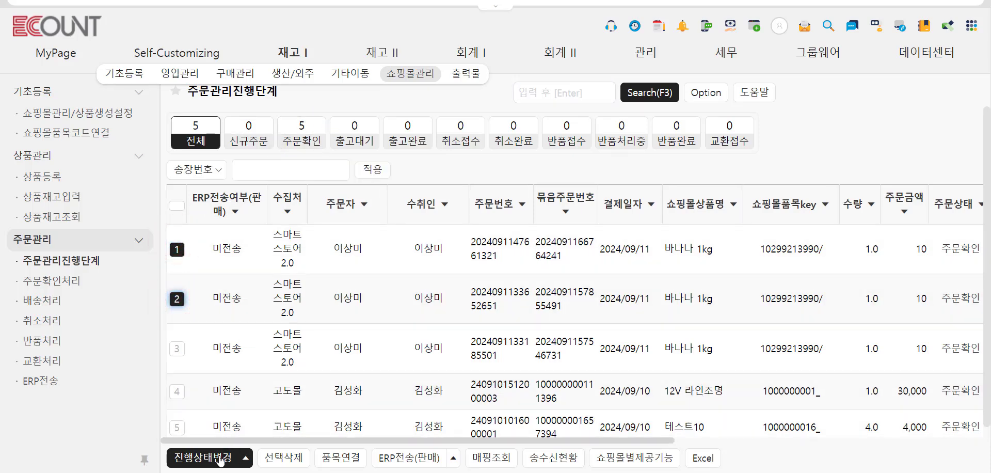
pyautogui.click(245, 458)
pyautogui.click(214, 383)
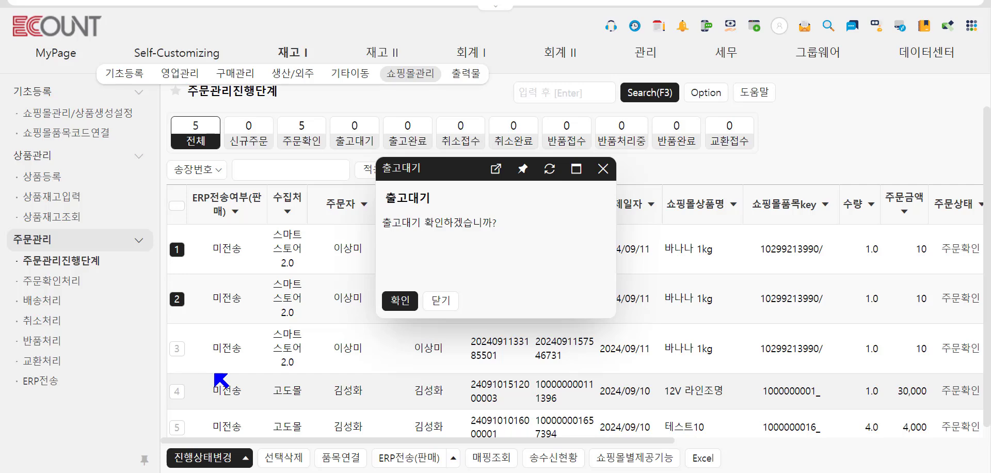
pyautogui.click(443, 300)
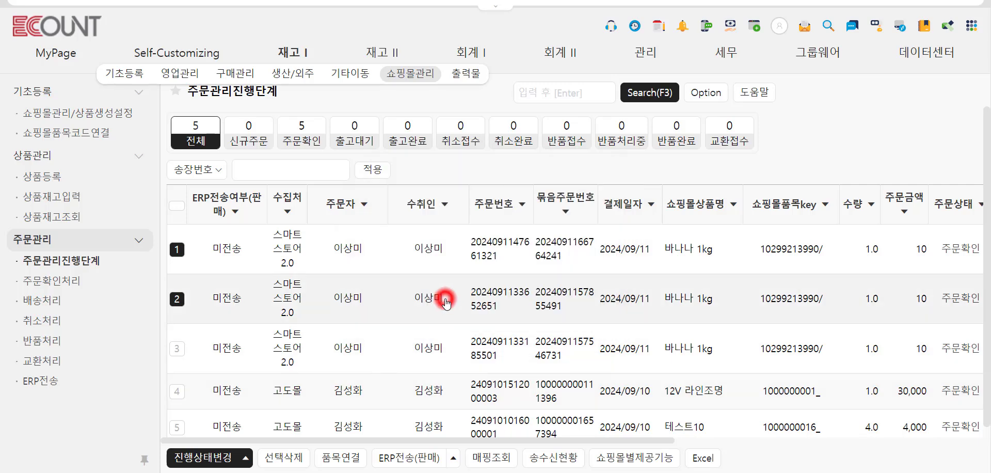
# Try turning off the 출고대기 stage in the order progress status settings (주문진행상태설정)
pyautogui.click(715, 92)
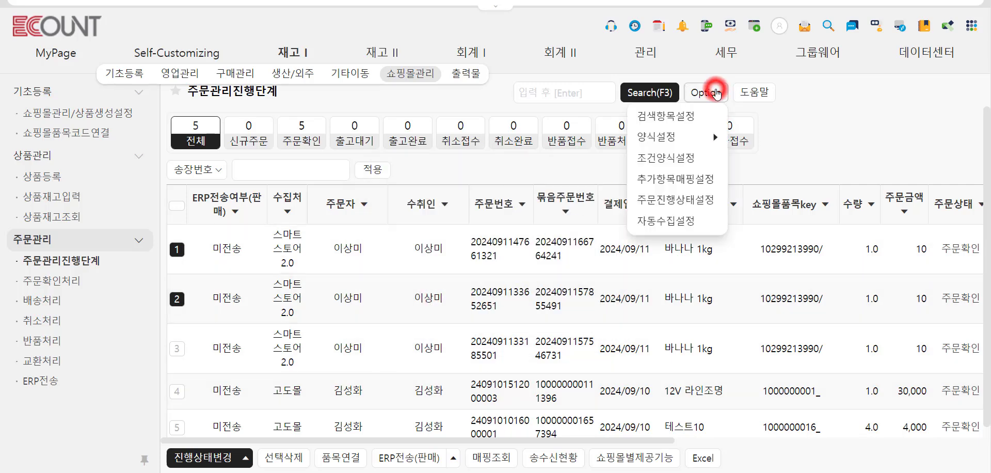
pyautogui.click(680, 206)
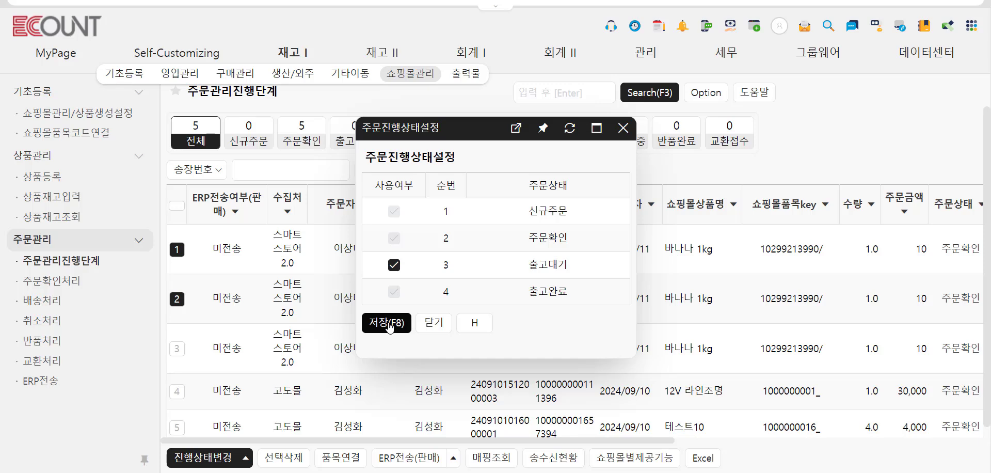
pyautogui.click(395, 265)
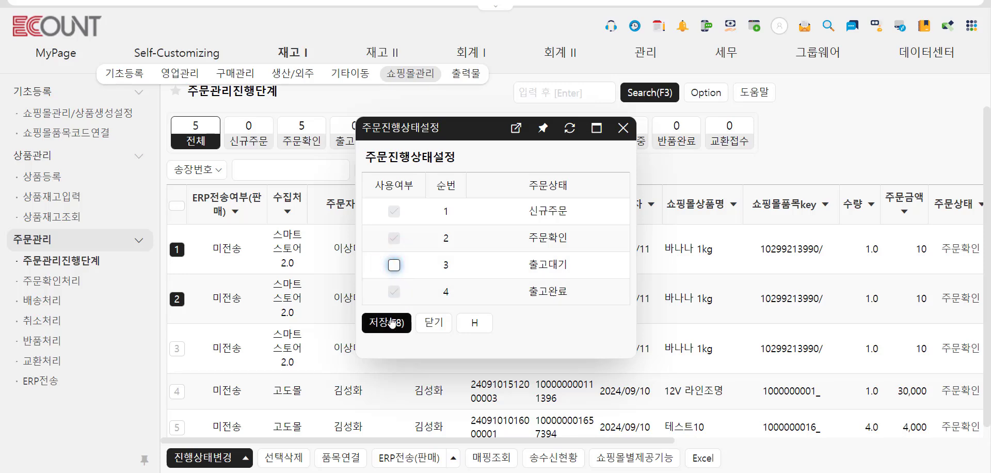
pyautogui.click(548, 265)
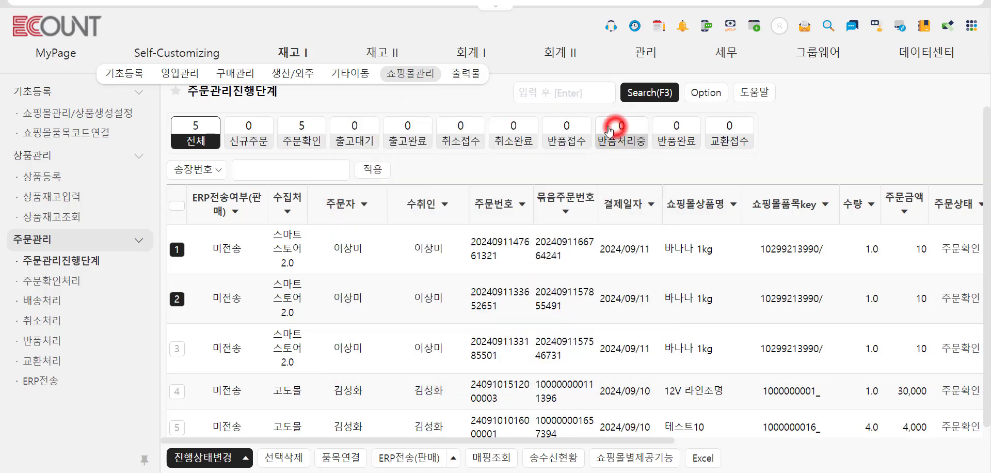
# Finish changing the two selected orders to 출고대기 and show only the orders in that status
pyautogui.click(131, 422)
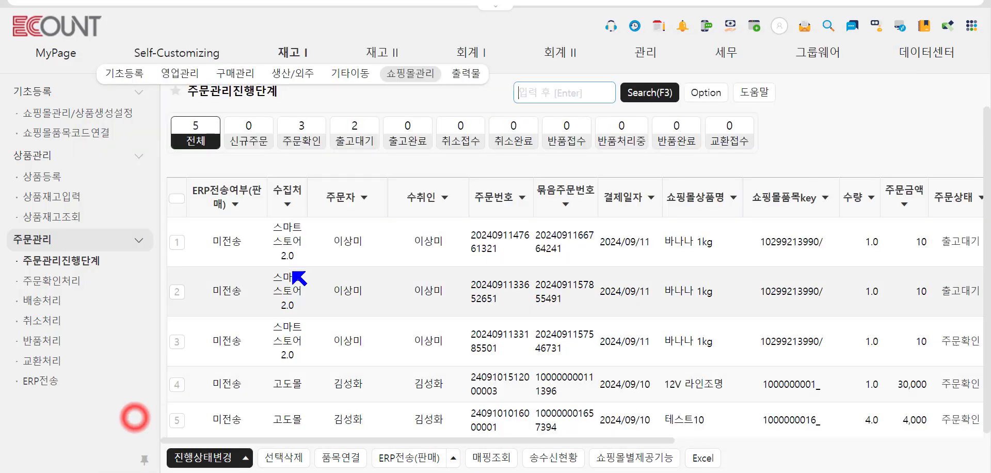
pyautogui.click(361, 135)
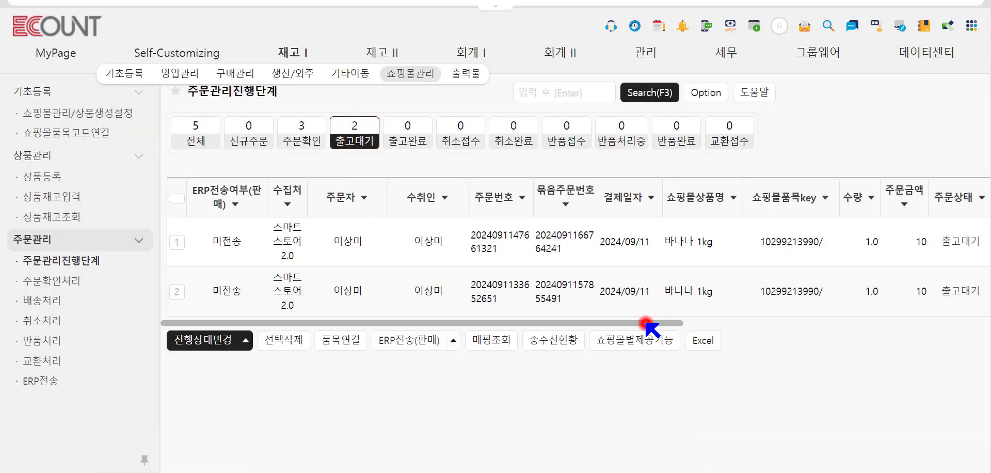
# Review the delivery and invoice number fields of the 출고대기 orders and view the list of delivery method codes
pyautogui.moveTo(649, 324); pyautogui.dragTo(841, 327)
pyautogui.moveTo(931, 290); pyautogui.dragTo(960, 293)
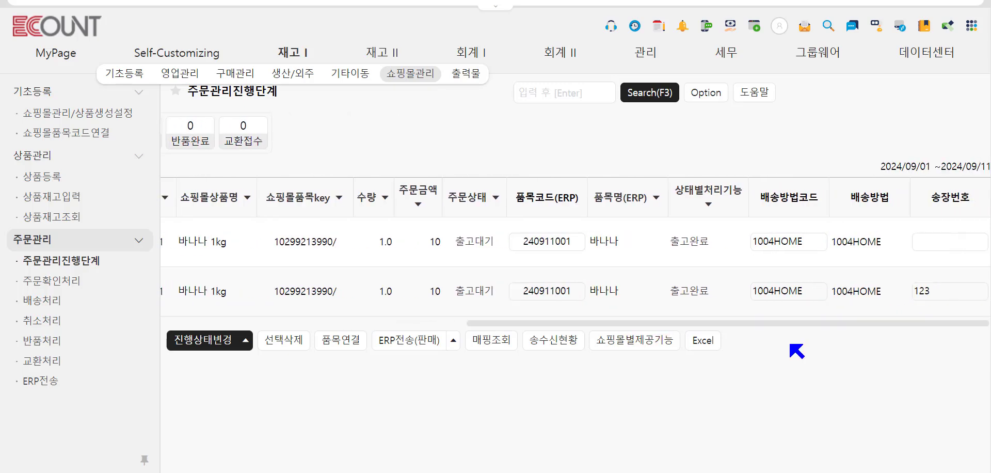
pyautogui.click(796, 245)
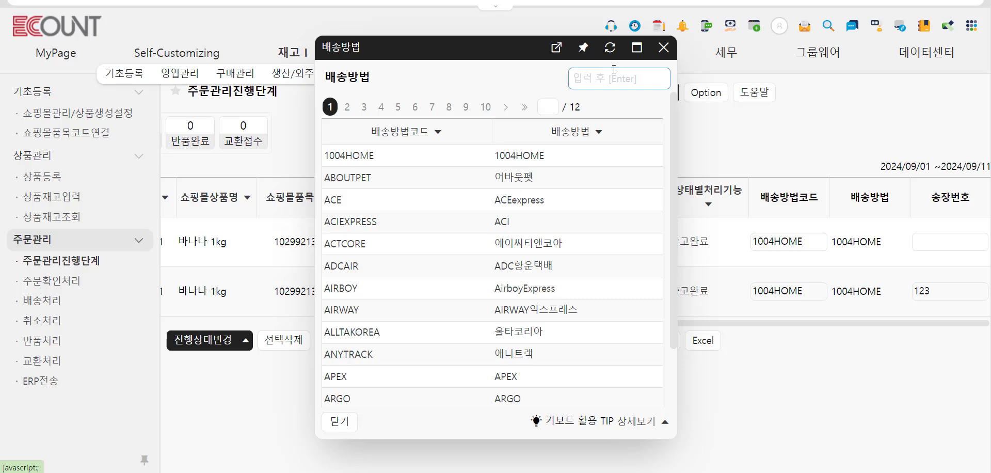
pyautogui.click(664, 47)
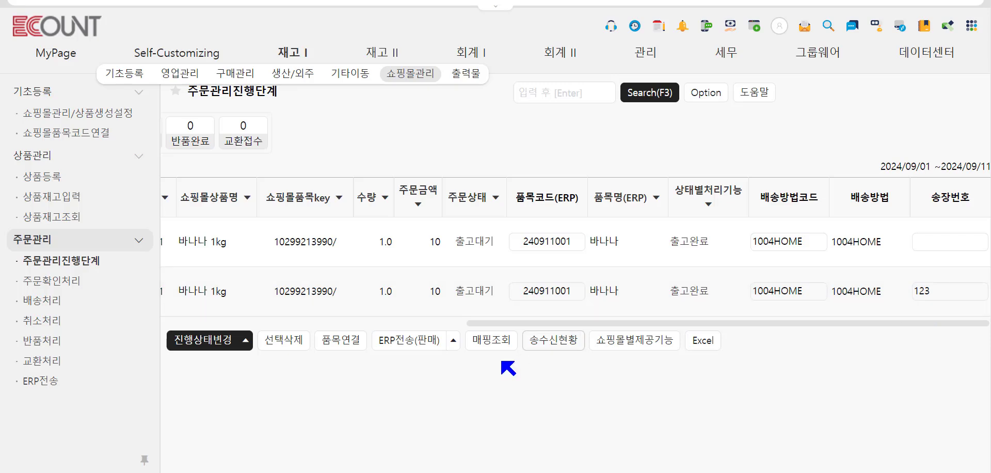
pyautogui.moveTo(502, 323); pyautogui.dragTo(168, 310)
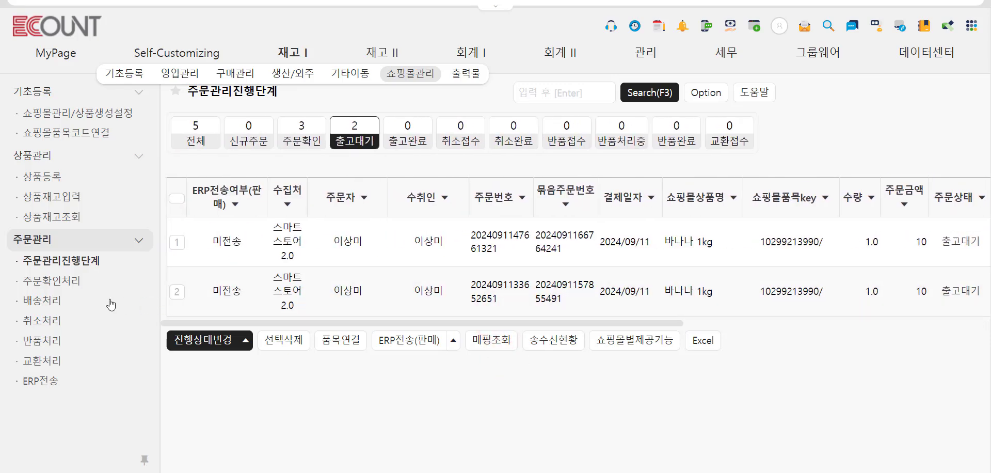
# Open the delivery processing page (배송처리) and view its web data upload form (웹자료올리기)
pyautogui.click(61, 304)
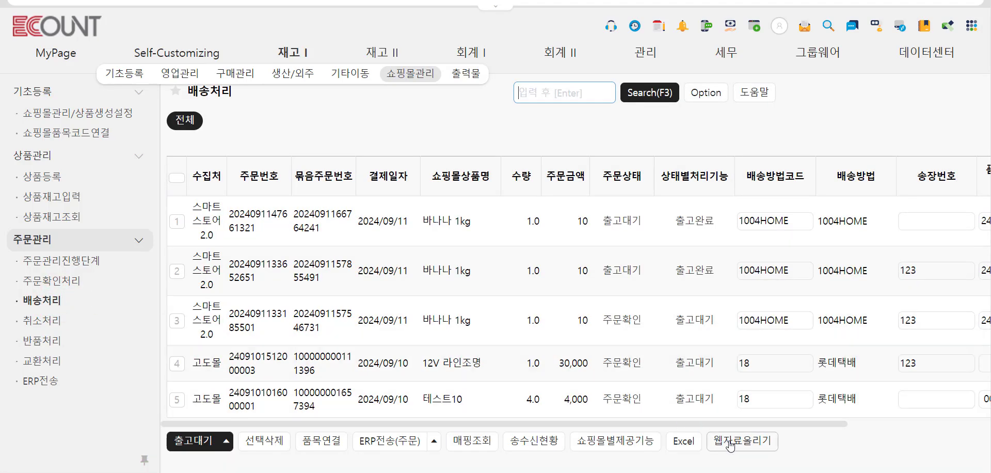
pyautogui.click(731, 441)
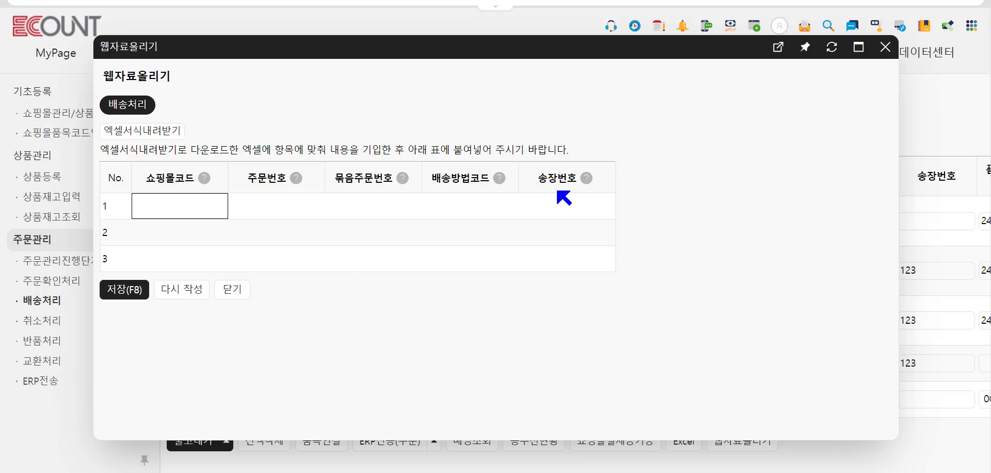
pyautogui.click(232, 288)
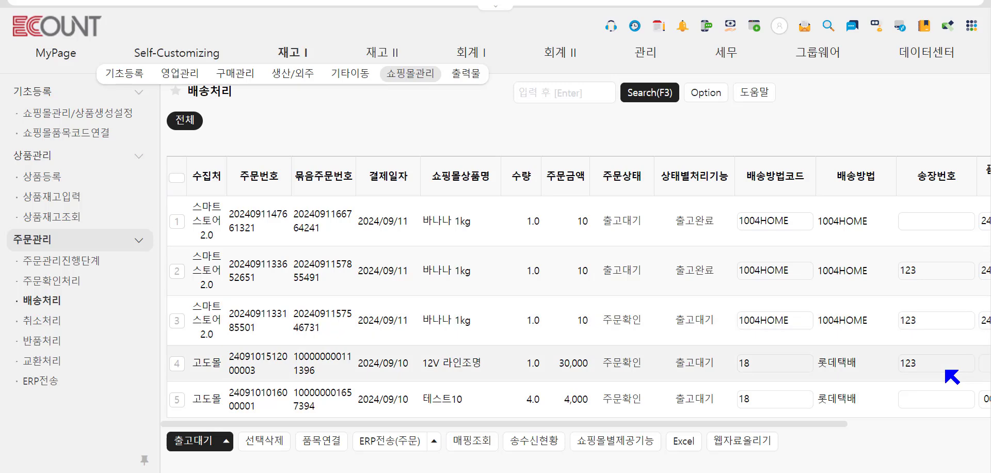
# Mark the first two 출고대기 orders as 출고완료, close the result report and return to the order progress page
pyautogui.click(177, 221)
pyautogui.click(177, 280)
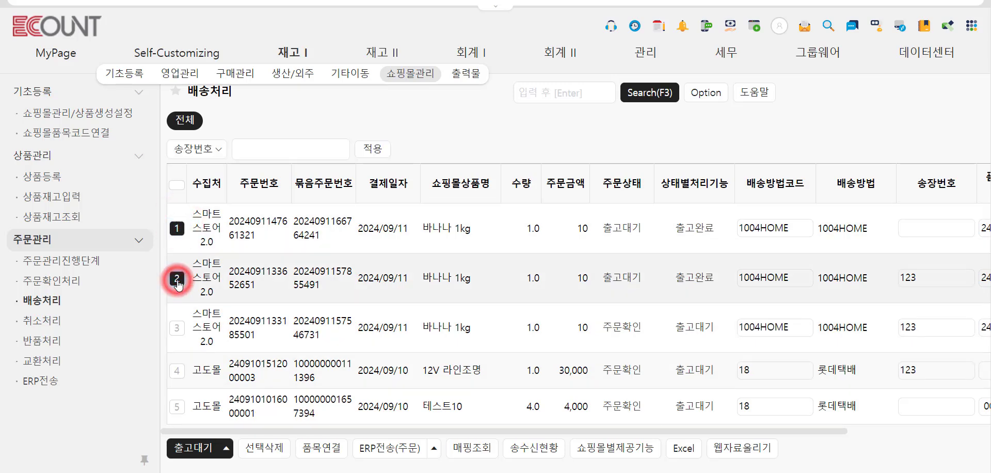
pyautogui.click(226, 447)
pyautogui.click(199, 392)
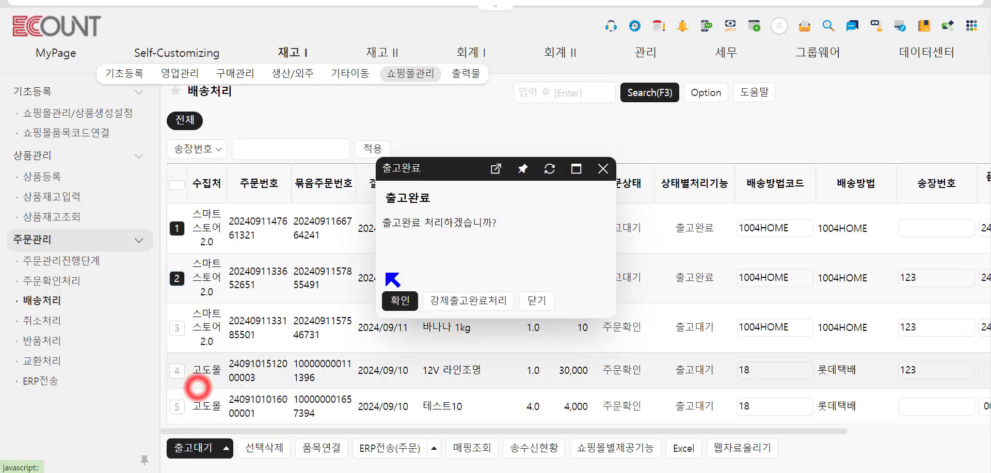
pyautogui.click(411, 303)
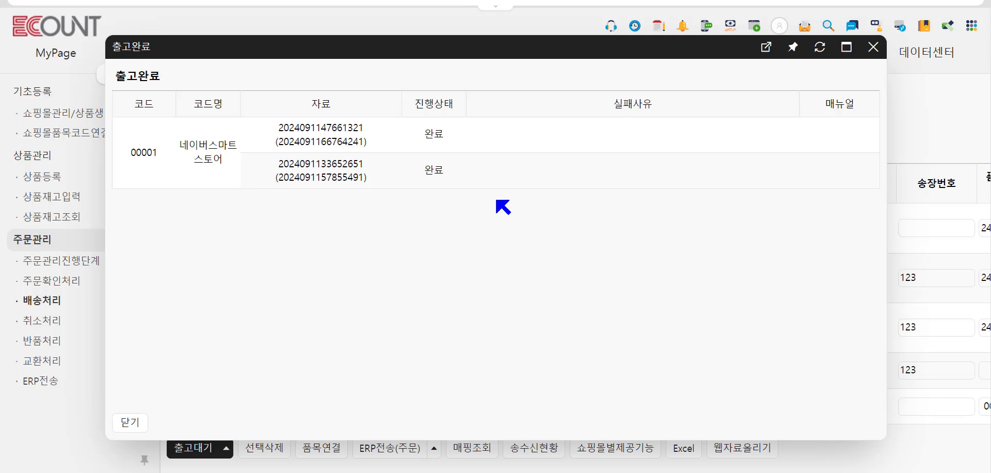
pyautogui.click(130, 422)
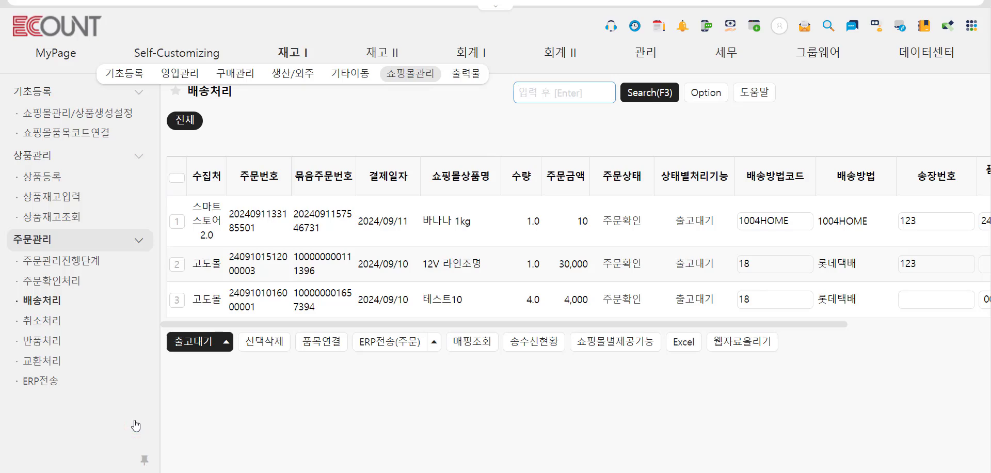
pyautogui.click(78, 262)
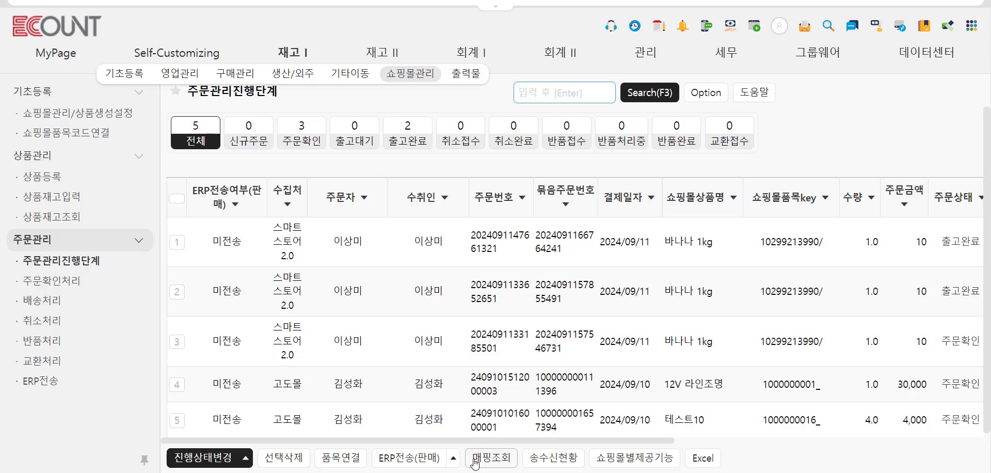
# Open the ERP item mapping settings from the ERP전송 page and examine the field mappings for the 판매 slip type
pyautogui.click(56, 382)
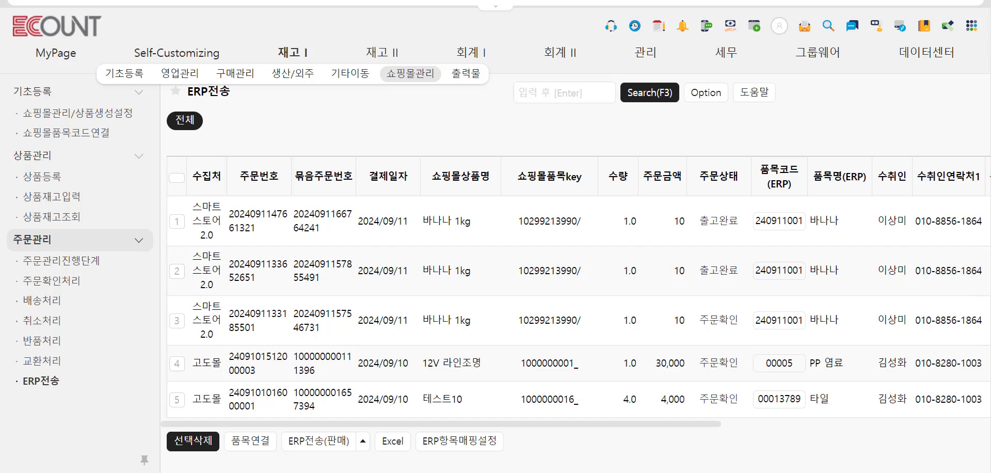
pyautogui.click(474, 439)
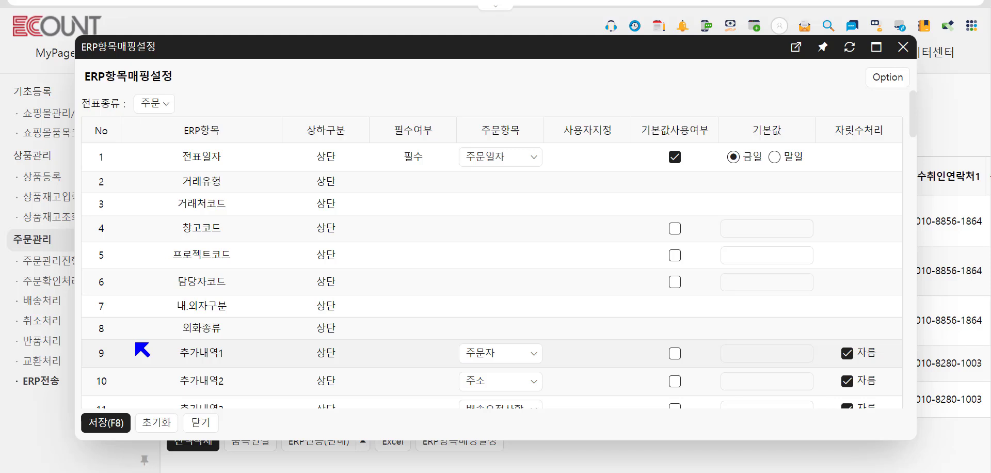
pyautogui.click(143, 101)
pyautogui.click(159, 149)
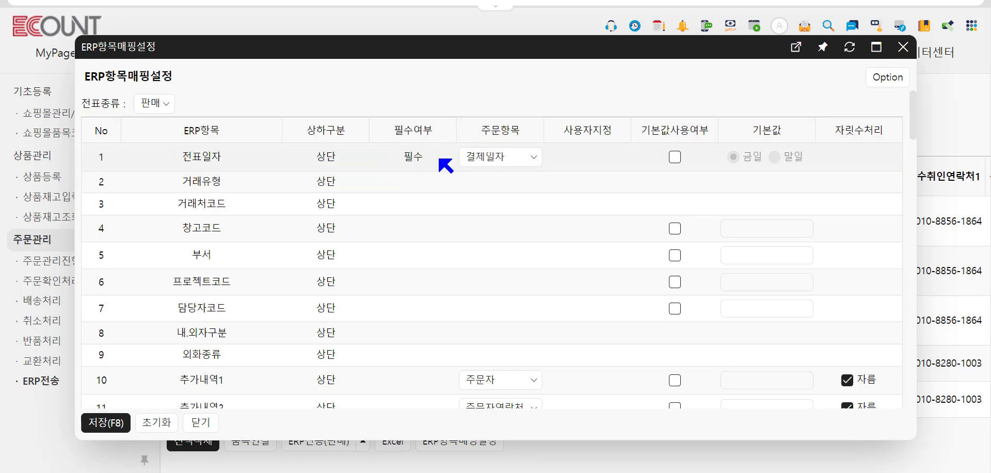
pyautogui.scroll(-20, 439, 159)
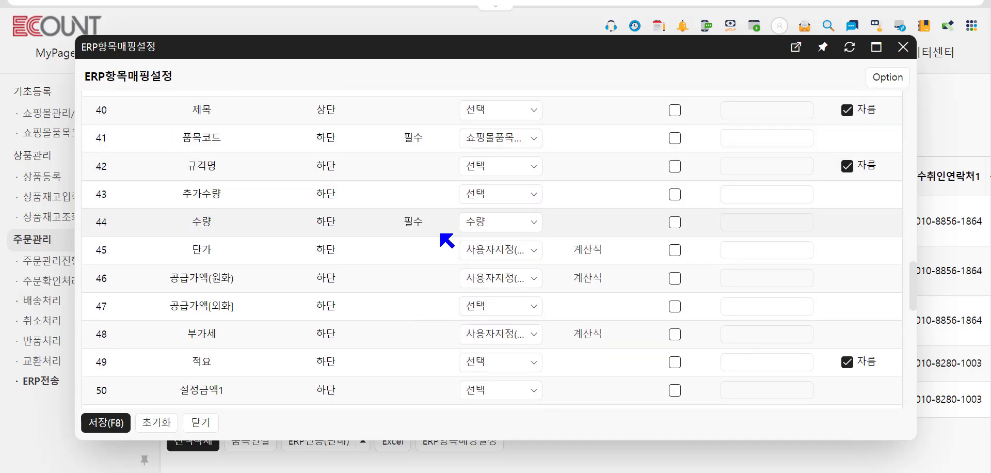
# Map the 전표일자 item to the 수집일자 order item
pyautogui.scroll(15, 446, 240)
pyautogui.scroll(5, 447, 240)
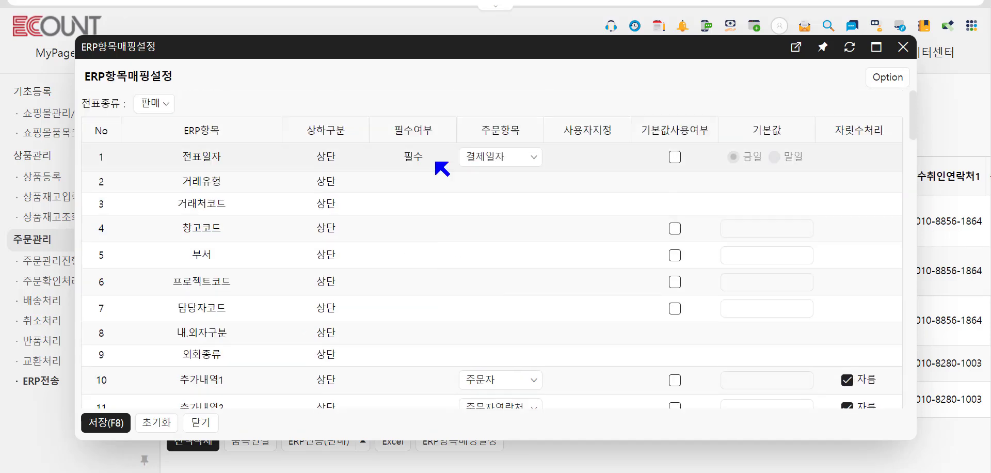
pyautogui.click(519, 156)
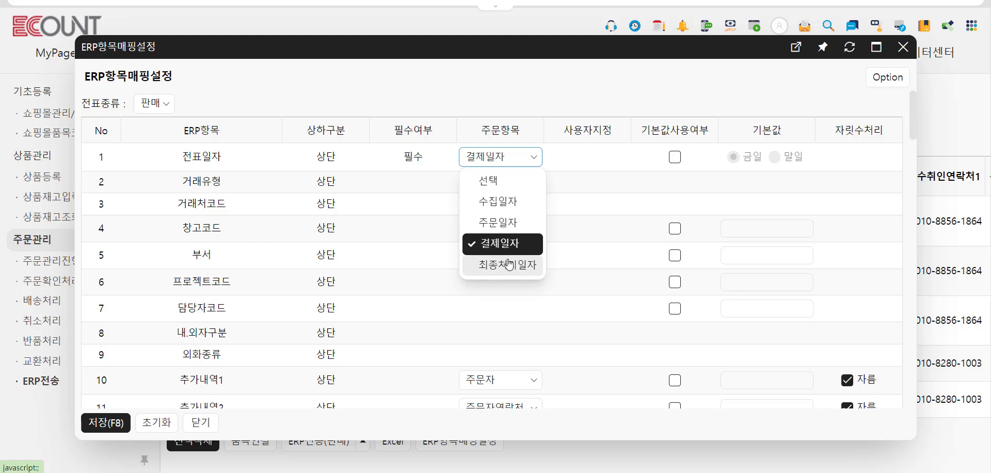
pyautogui.click(515, 203)
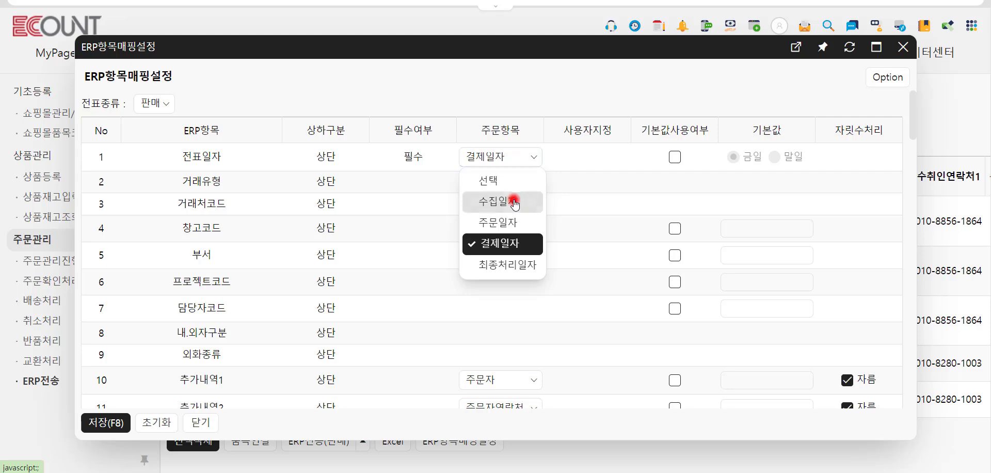
# Examine the order items available for mapping to the required 품목코드 and 수량 items
pyautogui.scroll(-20, 514, 205)
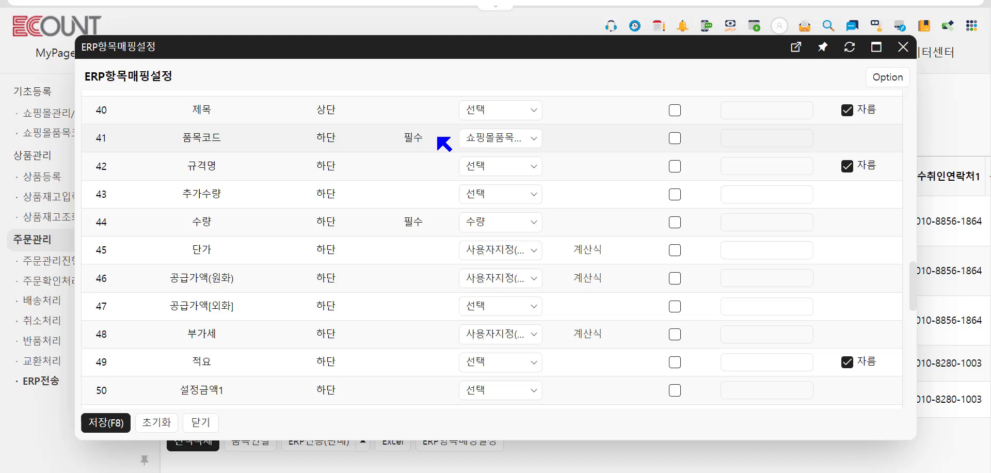
pyautogui.click(481, 138)
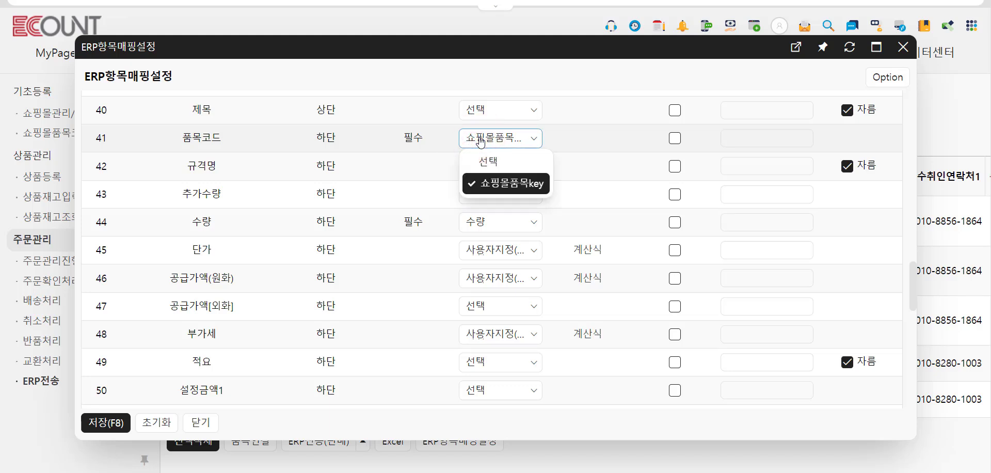
pyautogui.click(515, 133)
pyautogui.click(466, 222)
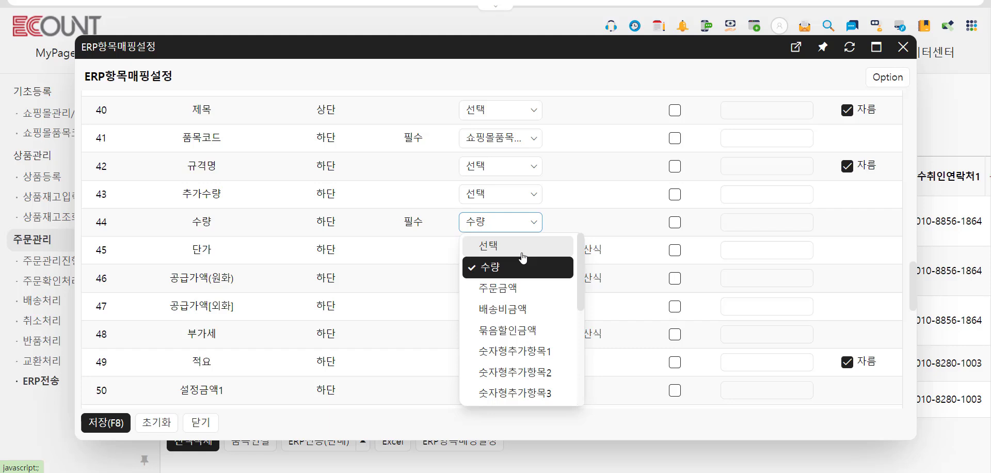
pyautogui.click(514, 220)
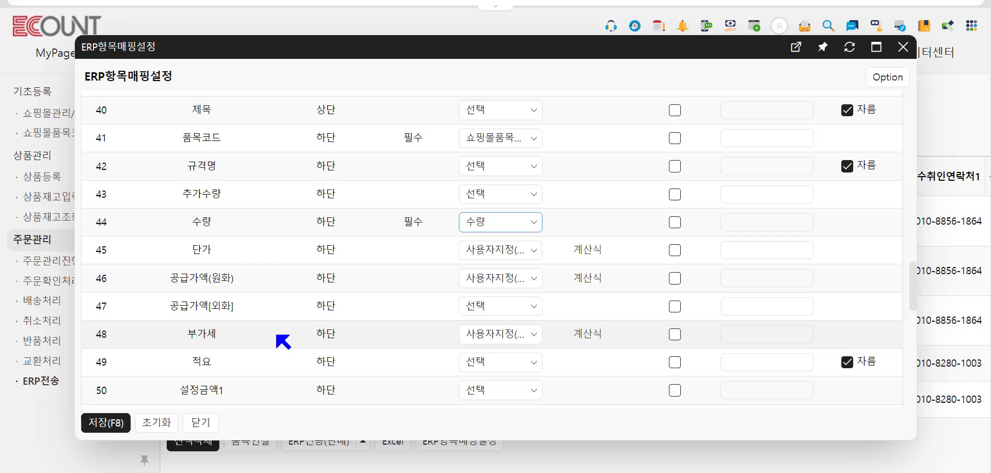
# Reset the 단가 mapping to 선택 and map it again to 사용자지정(숫자형)1
pyautogui.click(508, 242)
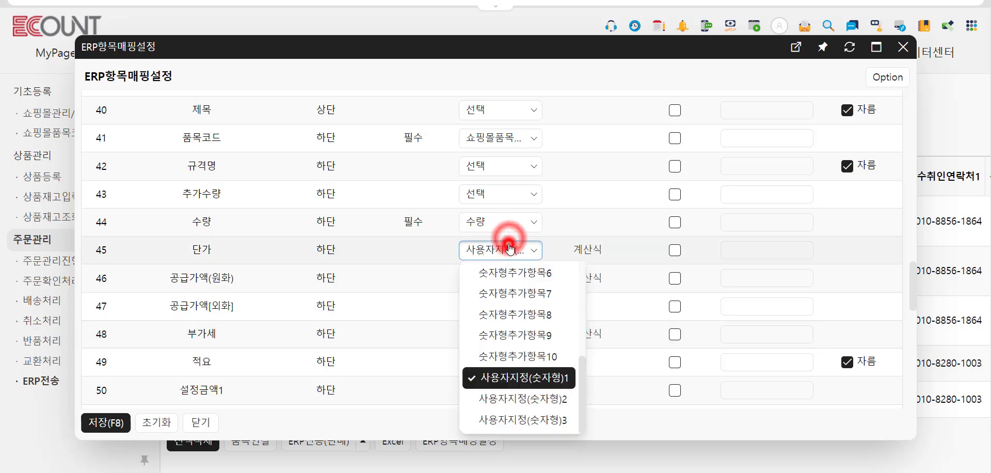
pyautogui.scroll(5, 510, 320)
pyautogui.click(507, 278)
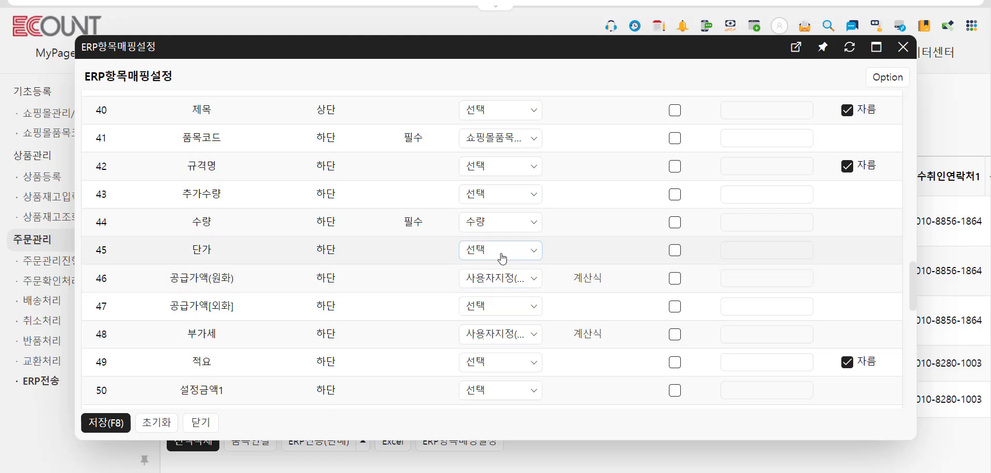
pyautogui.click(502, 257)
pyautogui.scroll(-4, 523, 359)
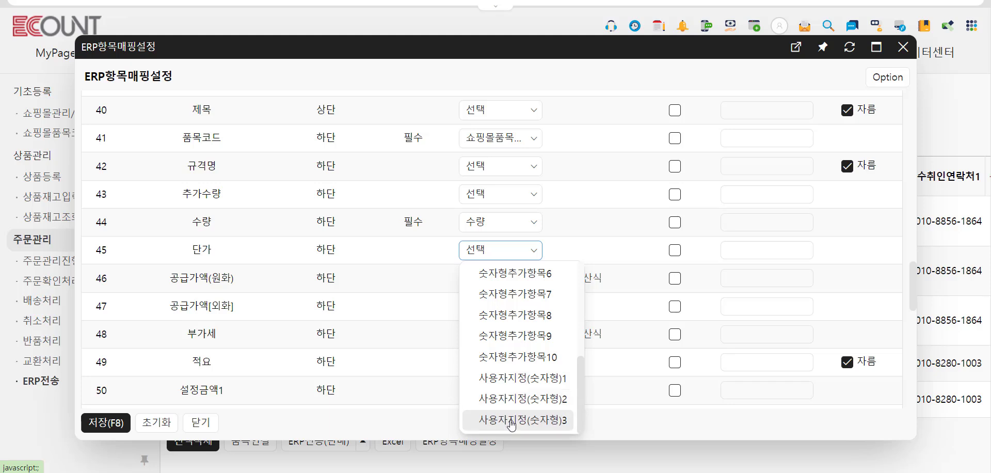
pyautogui.click(517, 381)
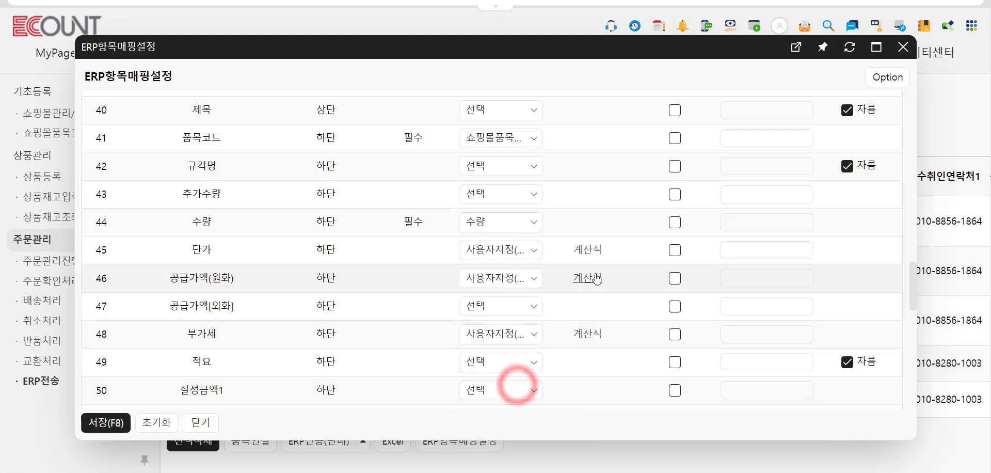
# Examine the calculation formula (계산식) and the selected custom item of 단가, leaving both as they are
pyautogui.click(594, 278)
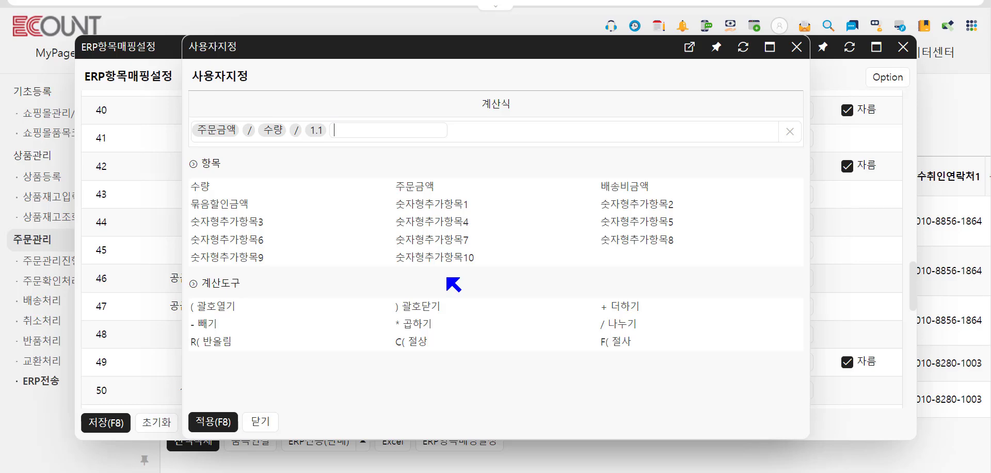
pyautogui.click(796, 47)
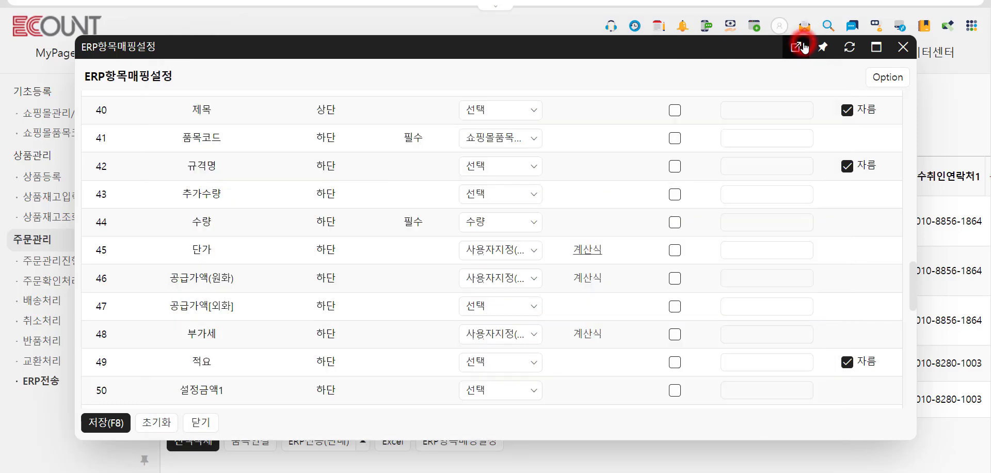
pyautogui.click(524, 250)
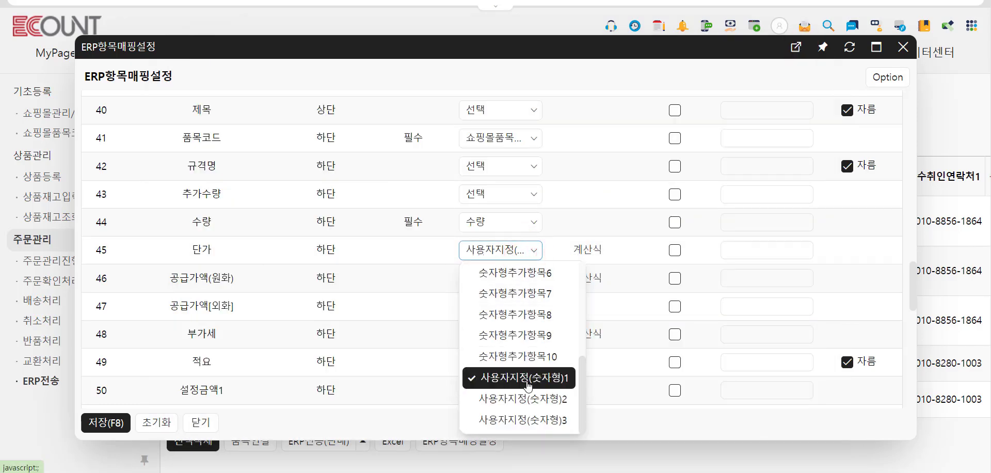
pyautogui.click(516, 249)
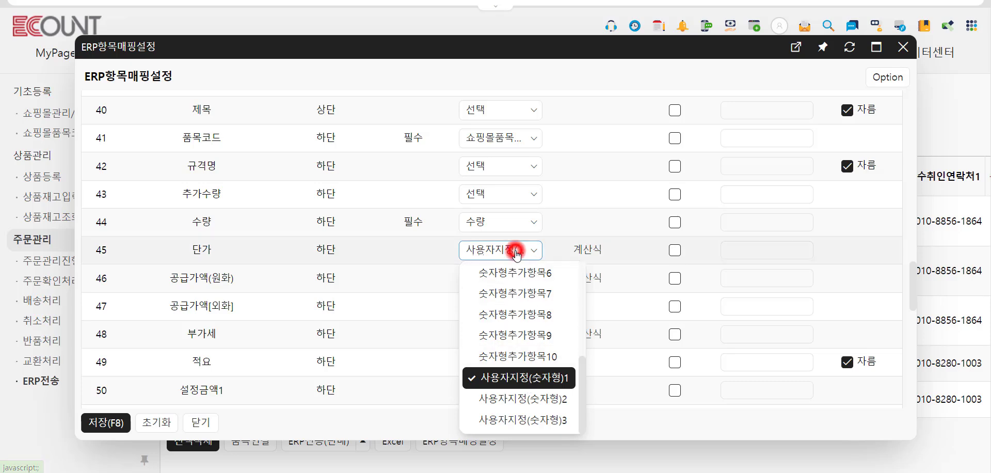
pyautogui.click(580, 251)
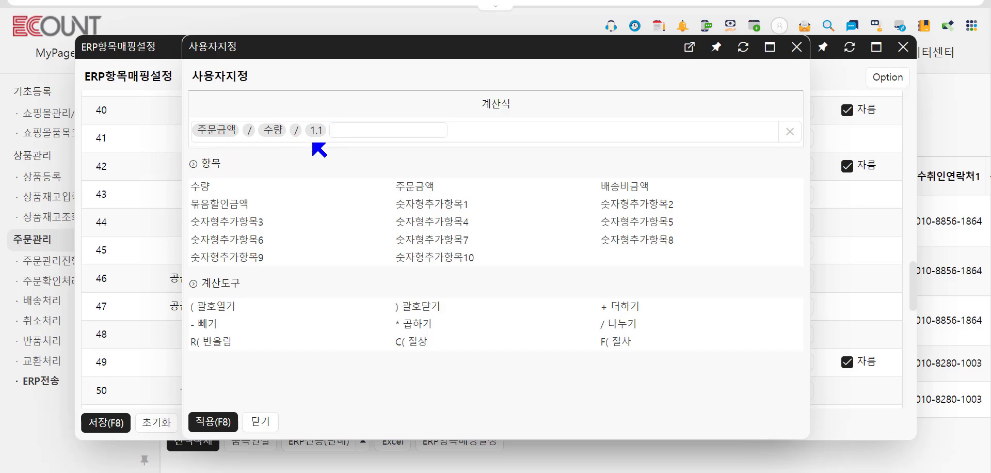
pyautogui.click(274, 421)
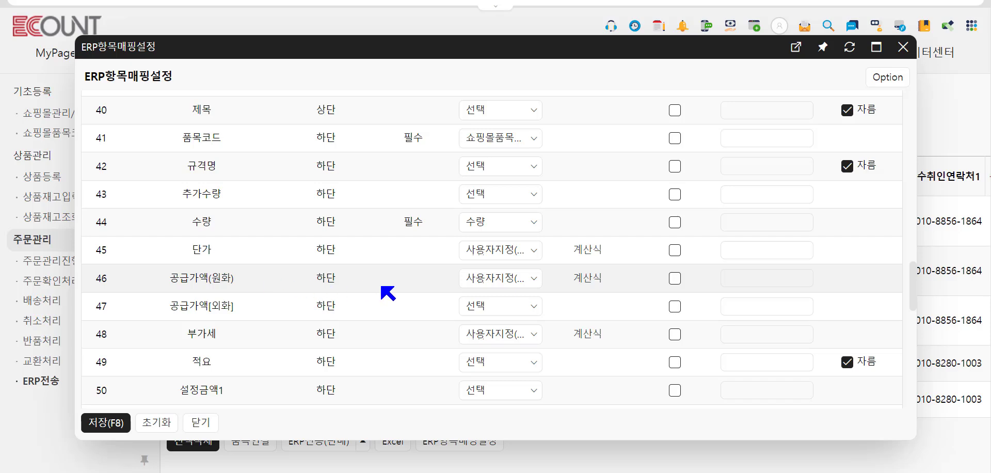
# Examine the order item selection and calculation formula of 공급가액(원화), and close the formula window
pyautogui.click(482, 278)
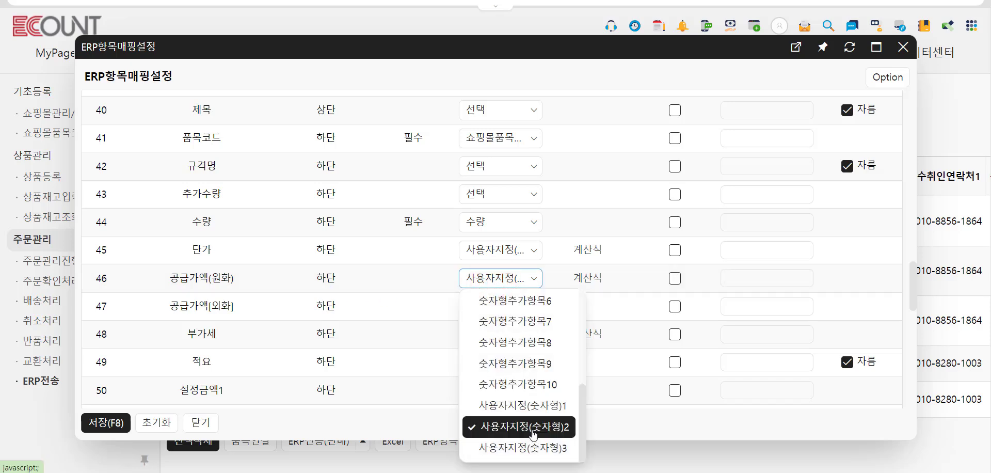
pyautogui.click(522, 276)
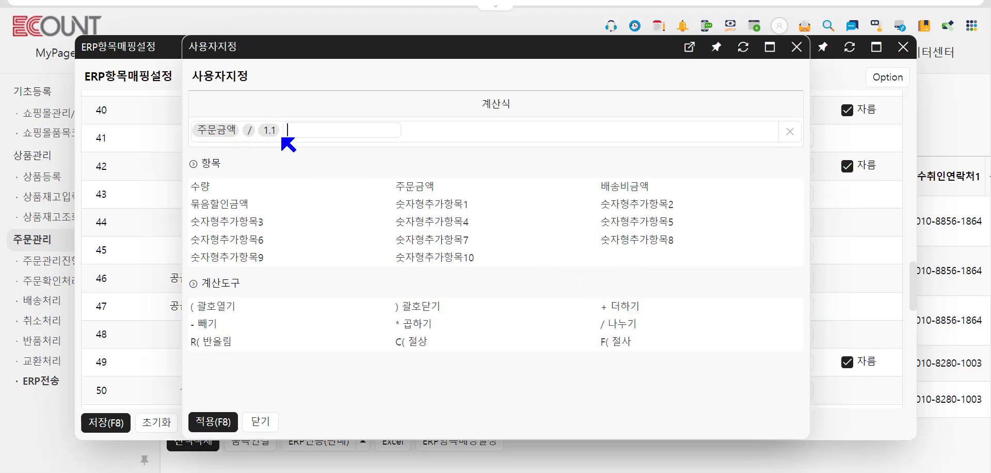
pyautogui.click(260, 420)
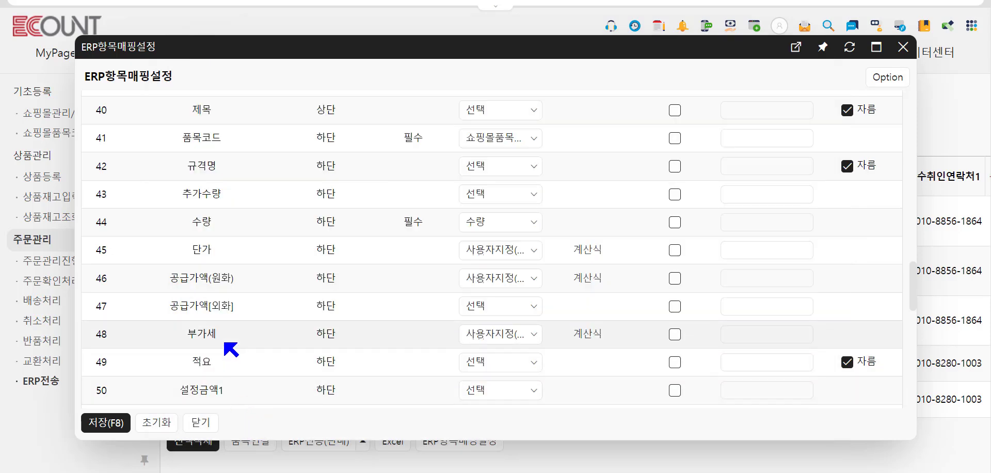
# Check the custom order item mapped to 부가세 and view its calculation formula
pyautogui.click(471, 334)
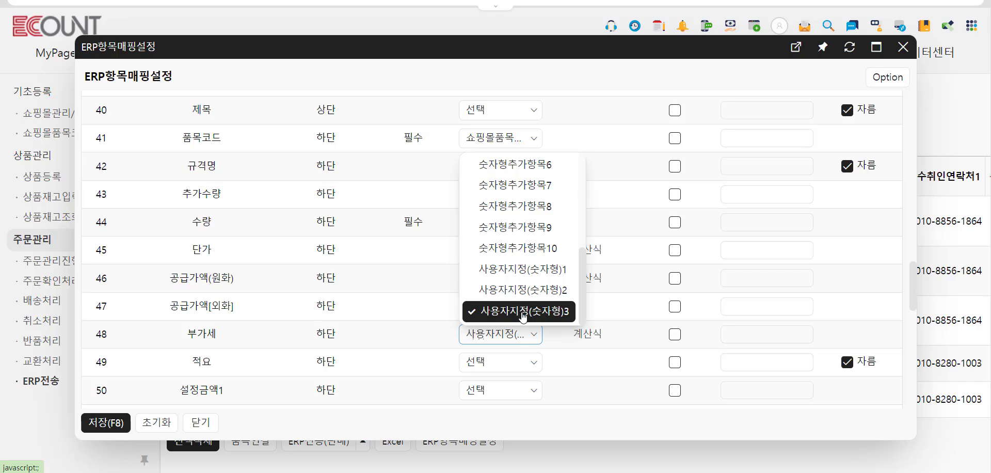
pyautogui.click(522, 311)
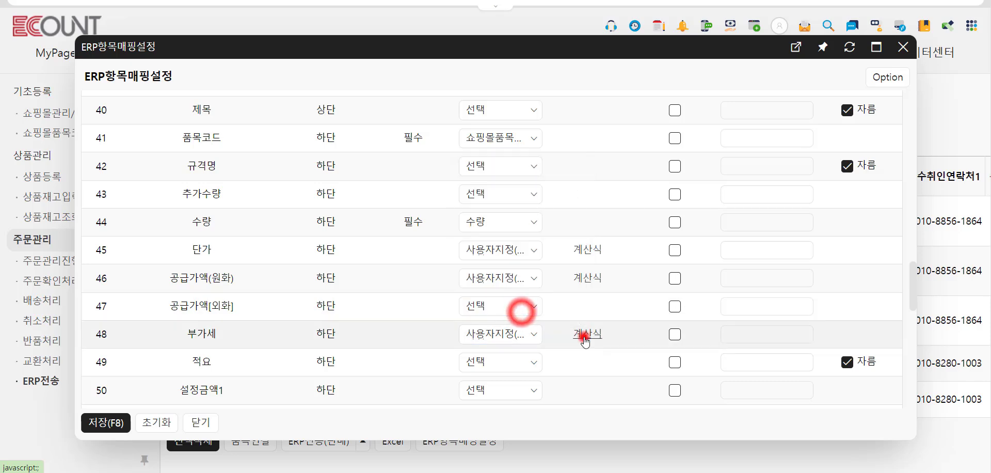
pyautogui.click(585, 333)
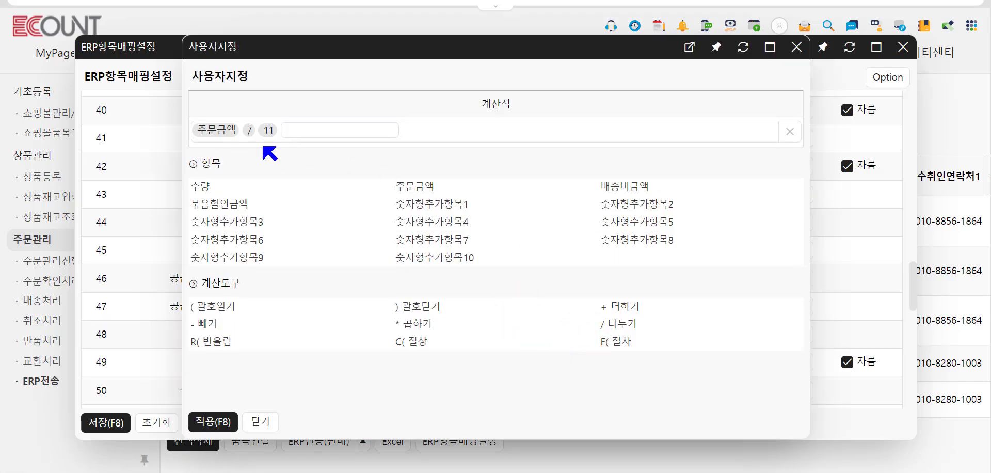
pyautogui.click(250, 420)
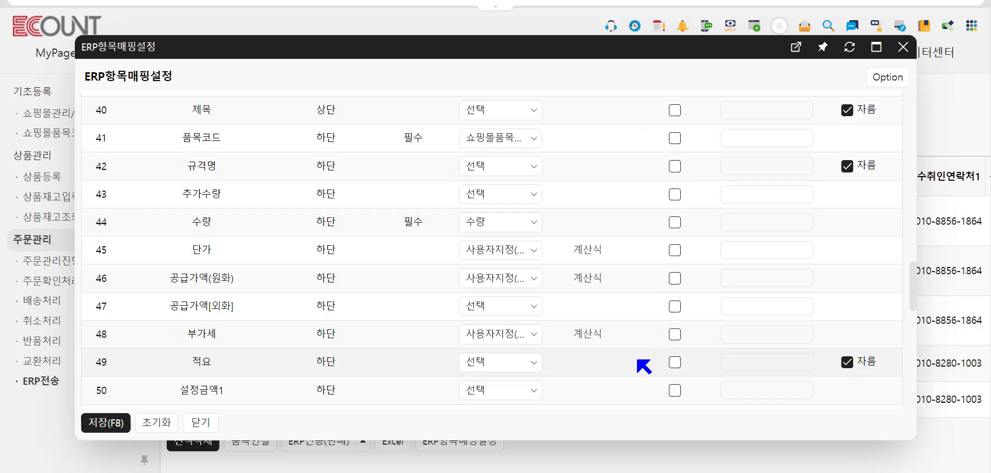
# Save the ERP item mapping settings and return to the ERP전송 order list
pyautogui.click(106, 422)
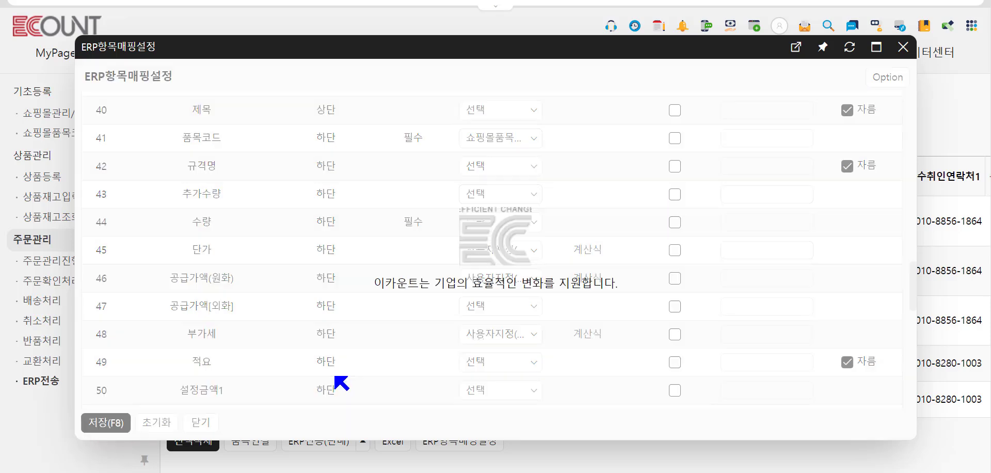
pyautogui.click(381, 302)
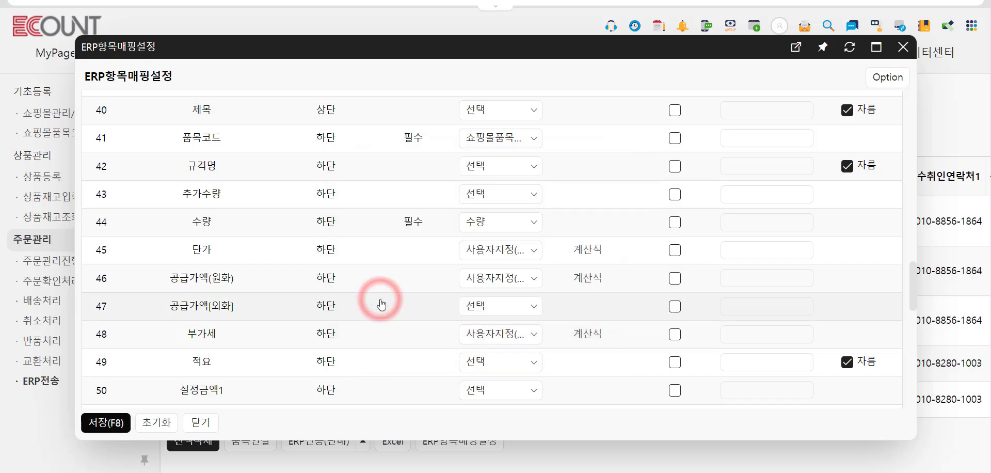
pyautogui.click(203, 423)
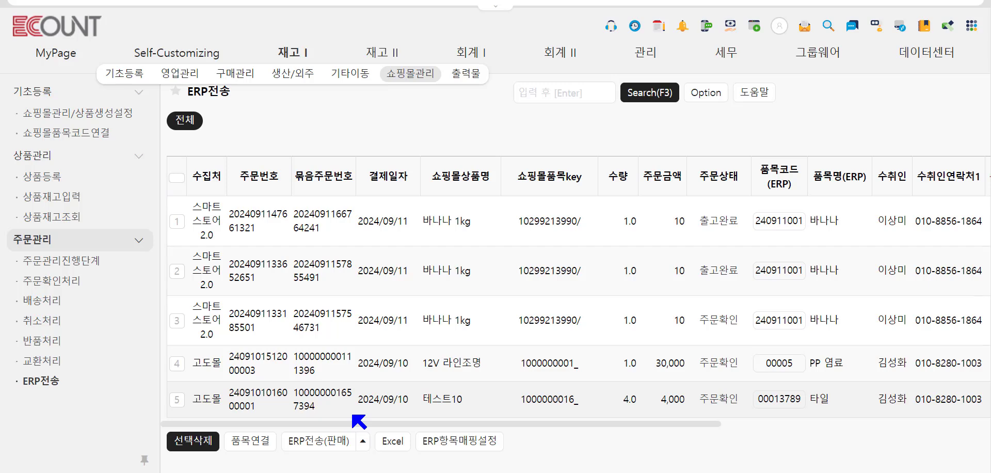
# Select the first two 출고완료 orders and open the ERP transfer form for the 판매 slip type
pyautogui.click(177, 224)
pyautogui.click(178, 278)
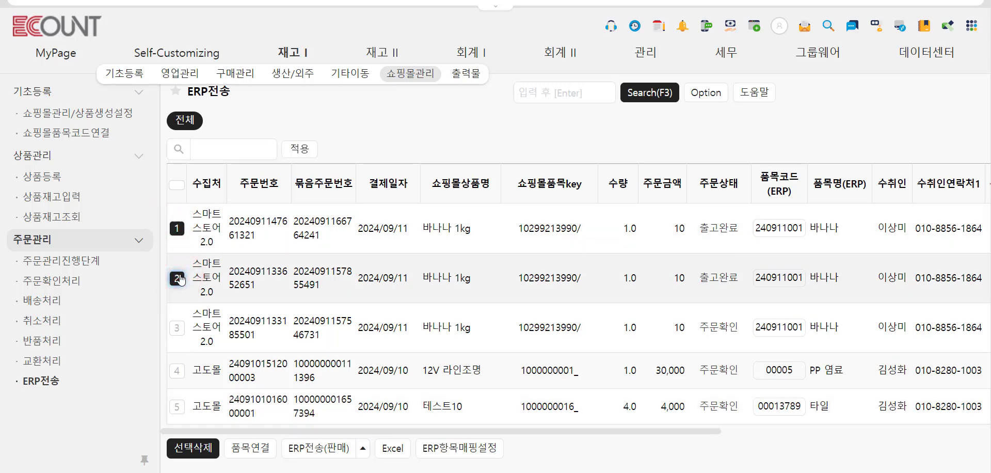
pyautogui.moveTo(343, 451)
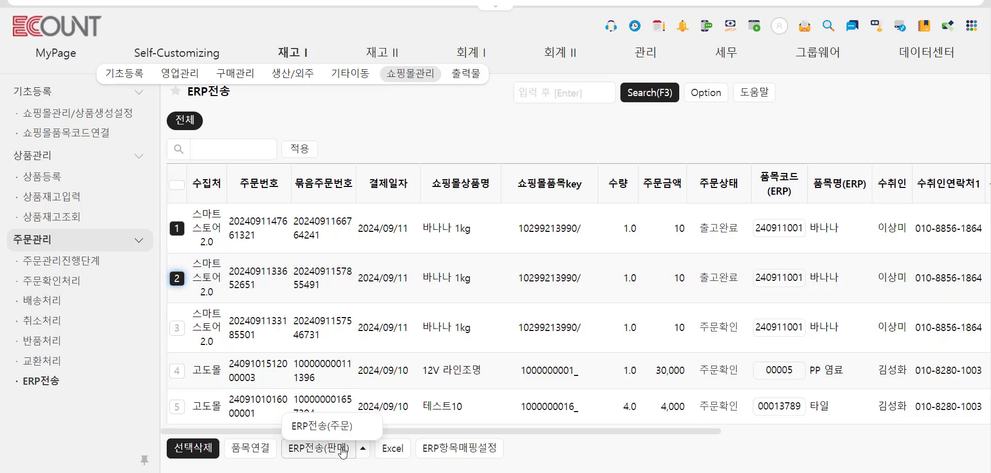
pyautogui.click(342, 449)
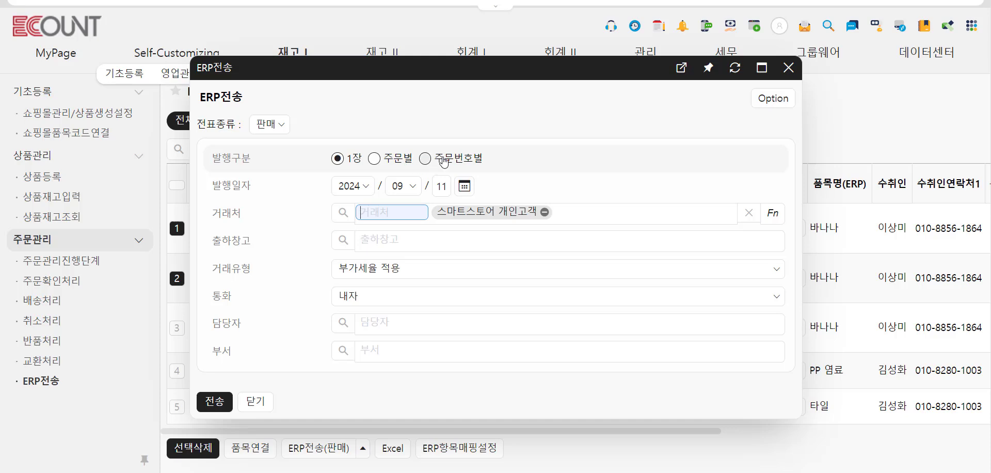
pyautogui.moveTo(427, 78); pyautogui.dragTo(657, 71)
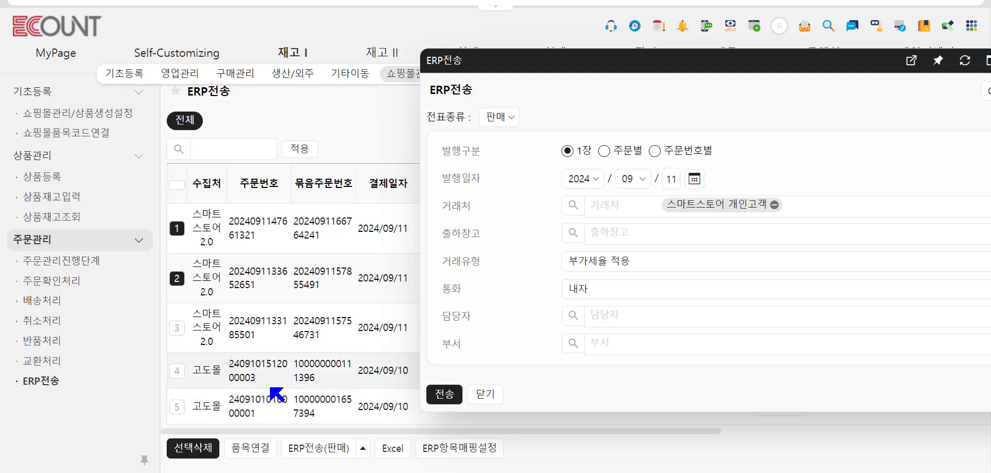
pyautogui.moveTo(502, 60); pyautogui.dragTo(287, 84)
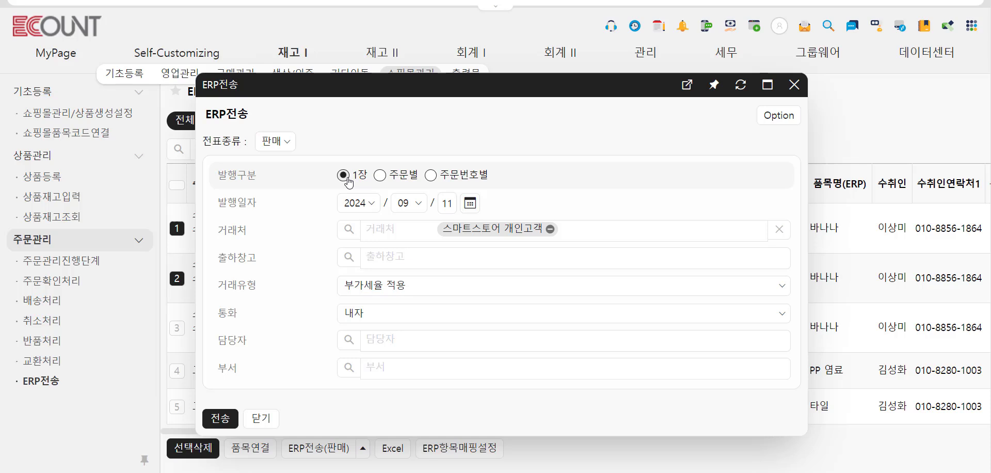
# Open the shipping fee settings (배송비설정) from the transfer form and review its item code and the 품목등록 list
pyautogui.click(771, 115)
pyautogui.click(752, 140)
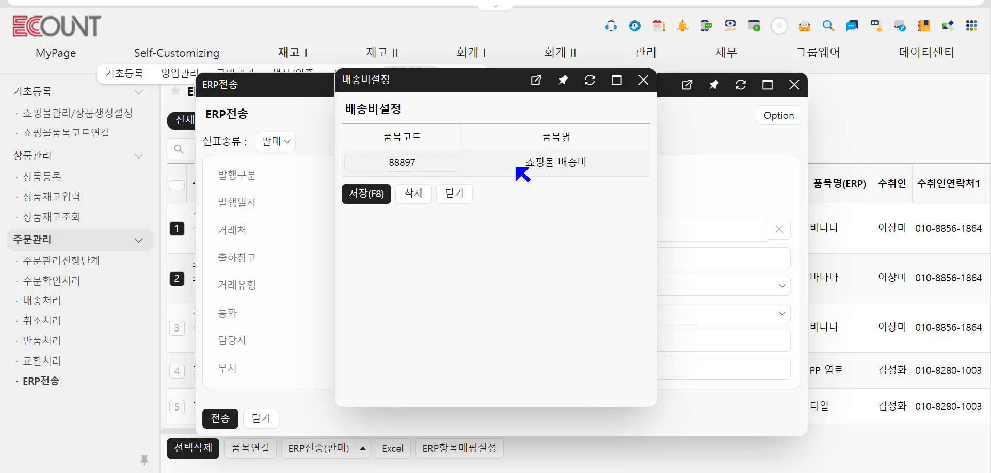
pyautogui.click(435, 162)
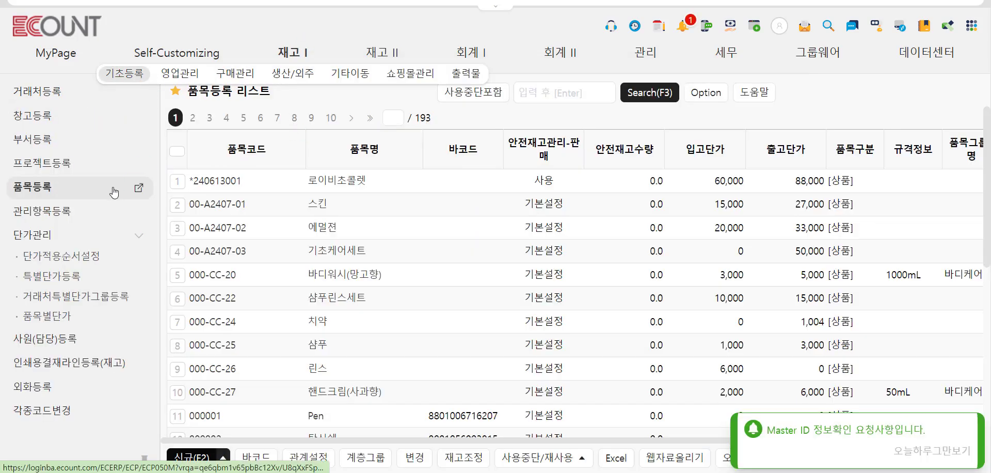
pyautogui.click(191, 457)
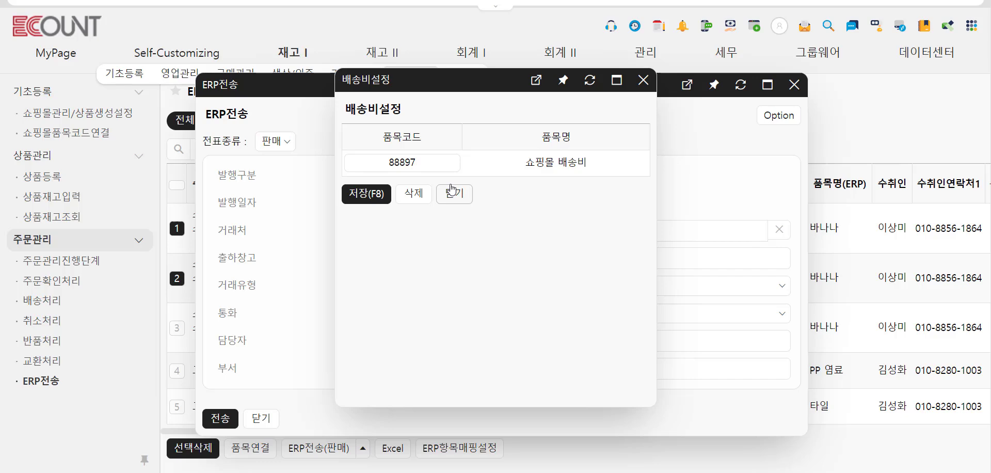
# Save the shipping fee item setting and transfer the two selected orders to ERP as a 판매 slip
pyautogui.click(376, 194)
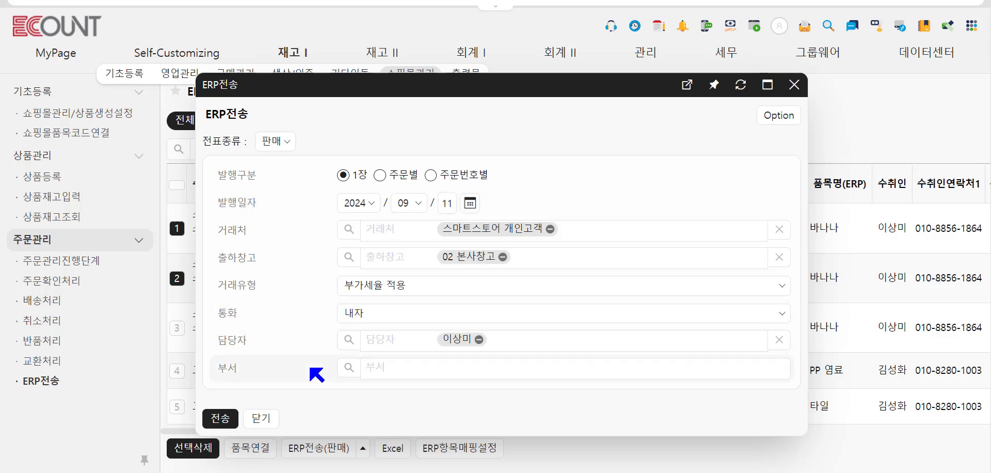
pyautogui.click(221, 417)
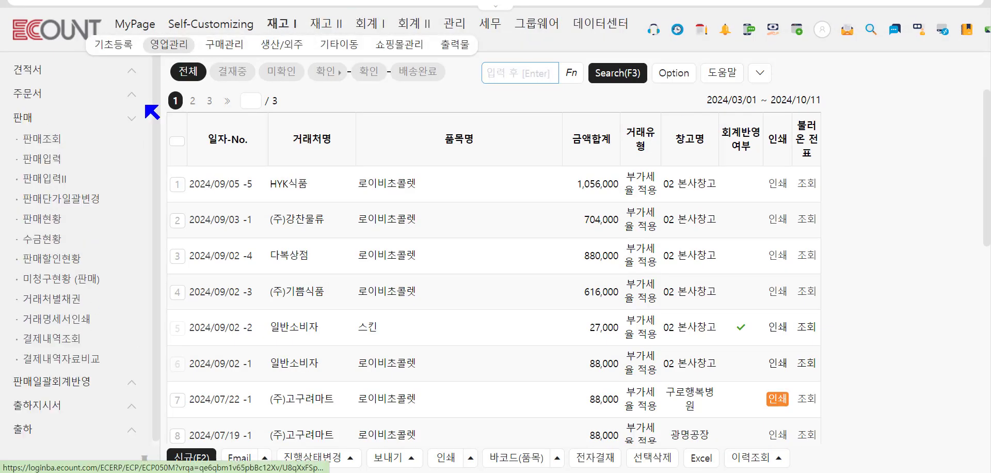
# Look up the sales slips in 판매조회 and open slip 2024/09/11 -1 of 스마트스토어 개인고객
pyautogui.click(67, 138)
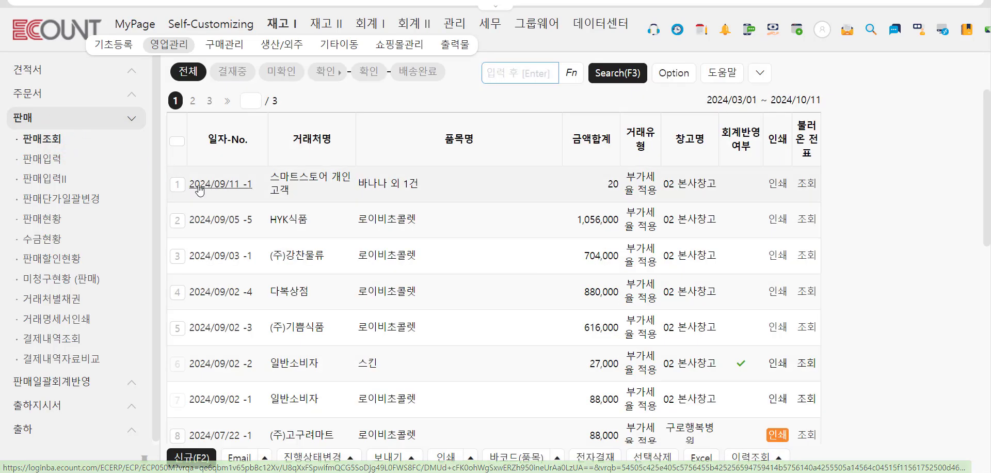
pyautogui.click(200, 186)
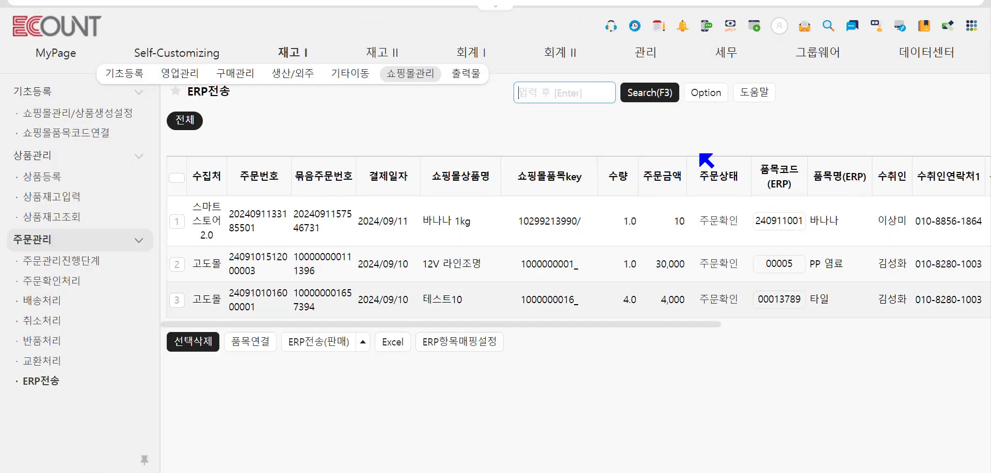
# Search the ERP전송 order list with both ERP전송여부(주문) and ERP전송여부(판매) set to 미전송
pyautogui.click(659, 94)
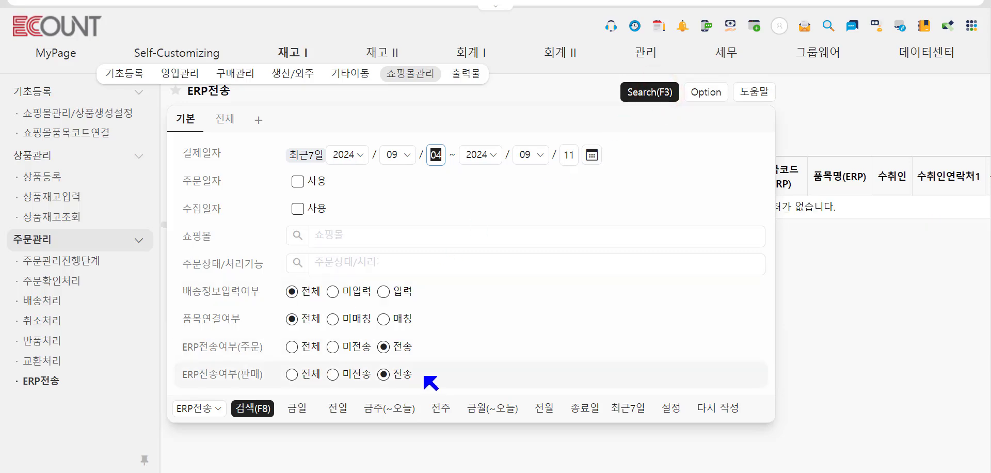
pyautogui.click(357, 346)
pyautogui.click(362, 373)
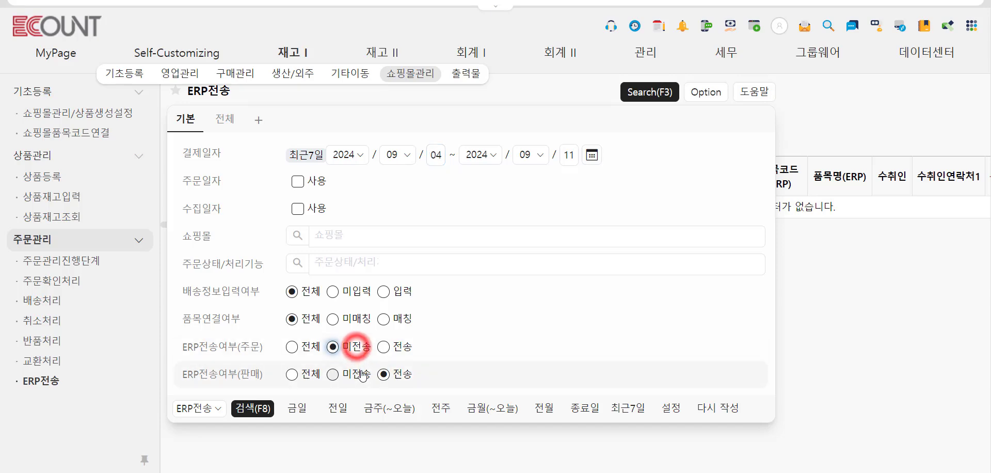
pyautogui.click(265, 410)
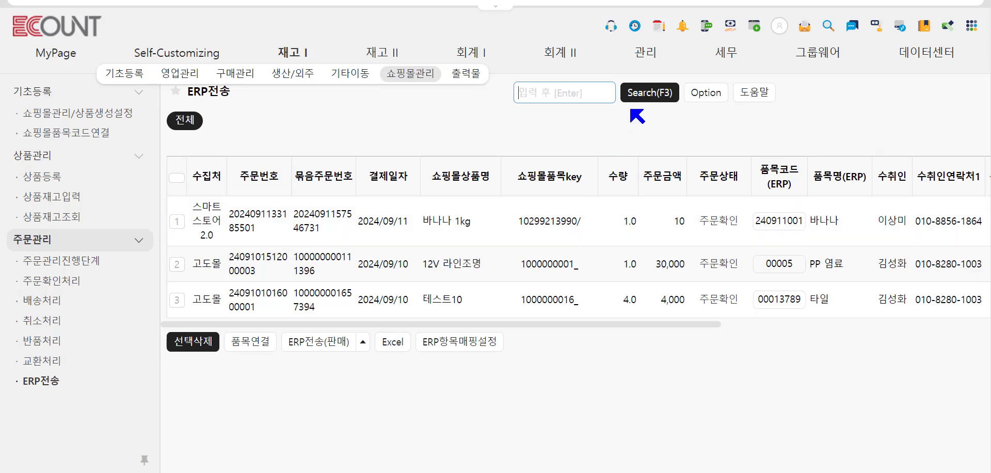
# Search the ERP전송 order list again with ERP전송여부(주문) and ERP전송여부(판매) both set to 전체
pyautogui.click(639, 91)
pyautogui.click(291, 346)
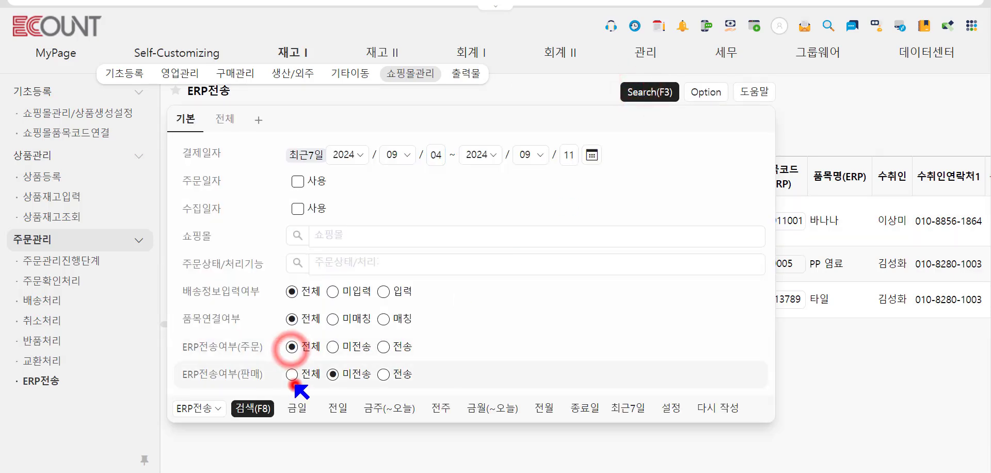
pyautogui.click(291, 373)
pyautogui.click(253, 409)
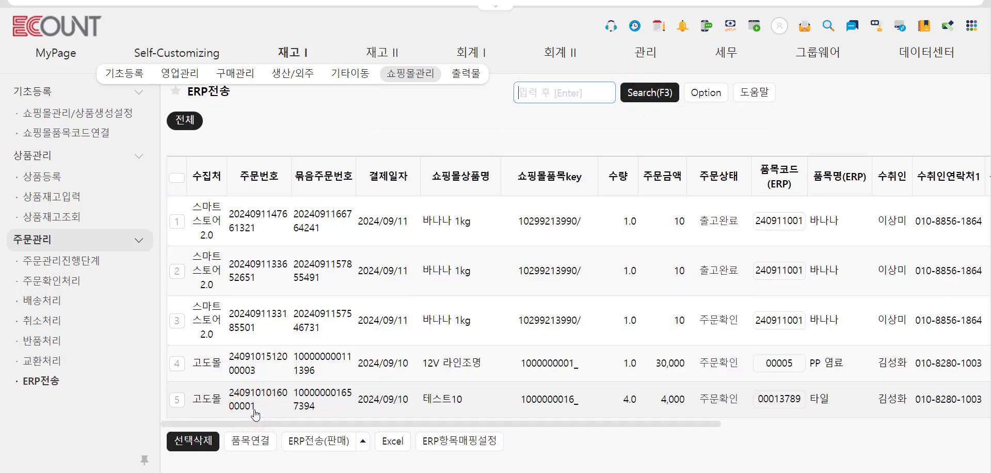
# Select the first two 출고완료 orders to view their ERP transfer options, and open 주문관리진행단계 to check their ERP전송여부(판매)
pyautogui.click(171, 224)
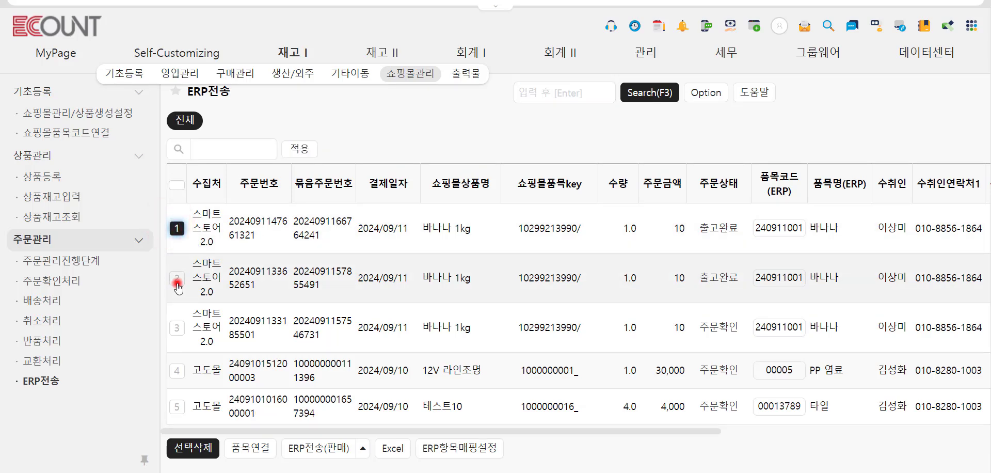
pyautogui.click(177, 278)
pyautogui.moveTo(321, 453)
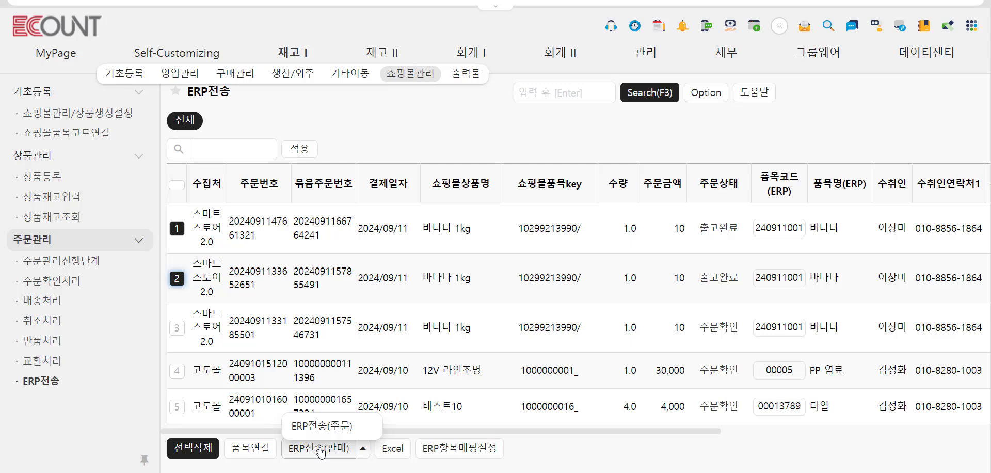
pyautogui.click(69, 262)
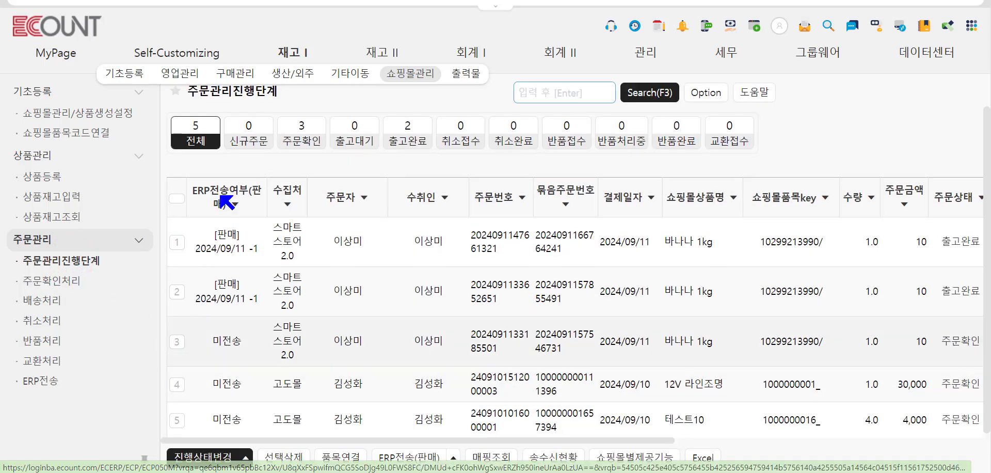